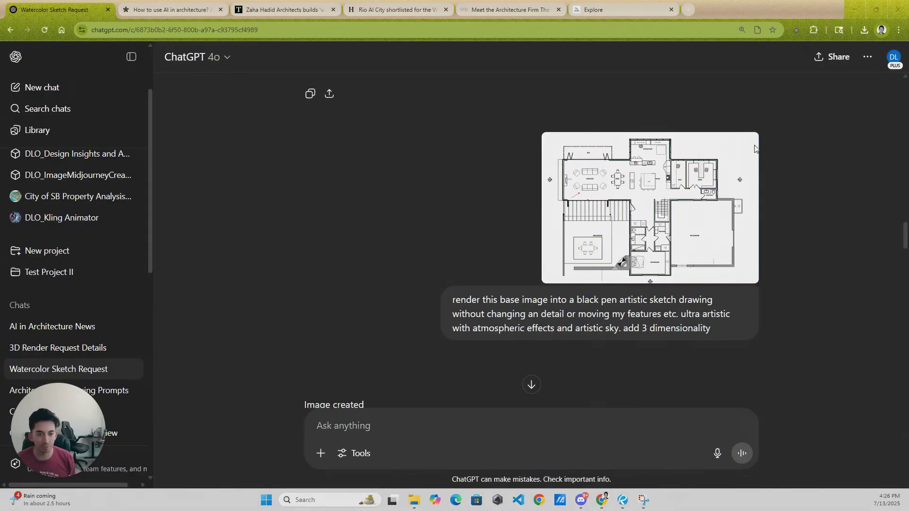
View the floor plan full-size, close it, and scroll through the watercolor and pen renders back to the plan
left_click(624, 231)
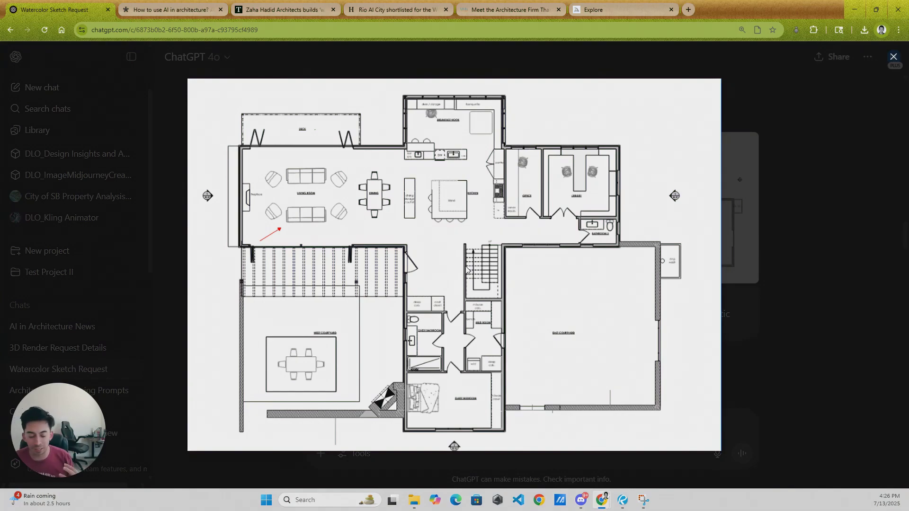
key("Escape")
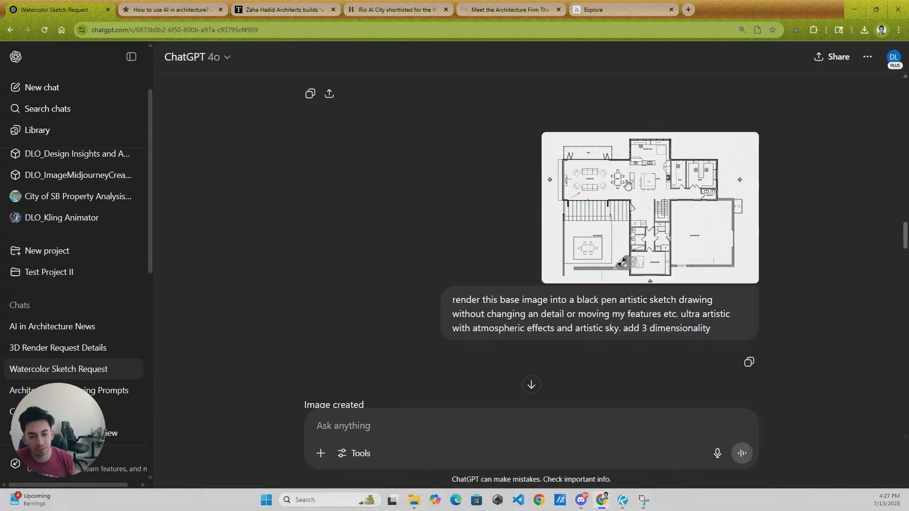
scroll(635, 179, "up", 10)
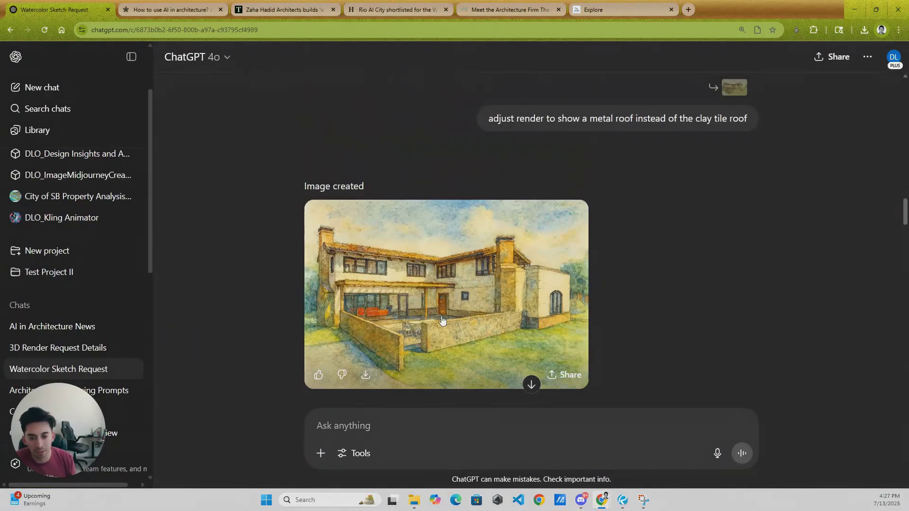
scroll(489, 278, "up", 2)
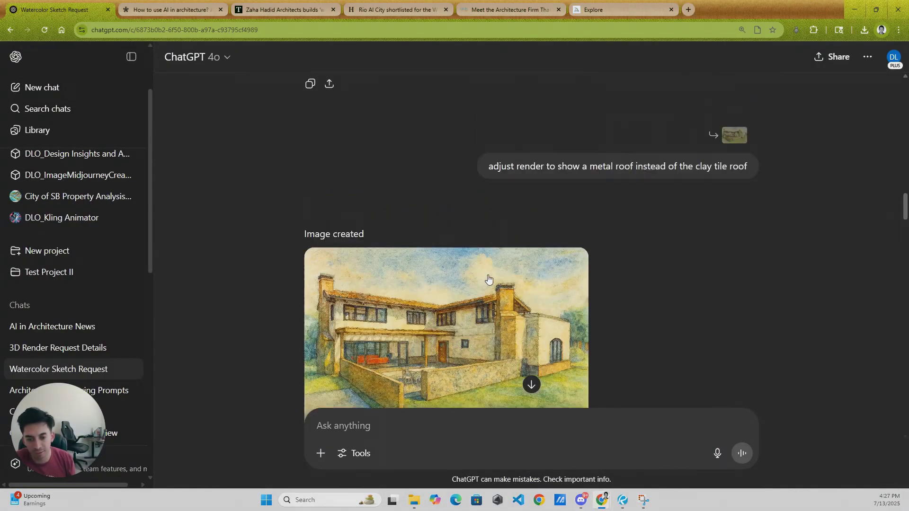
scroll(489, 279, "up", 10)
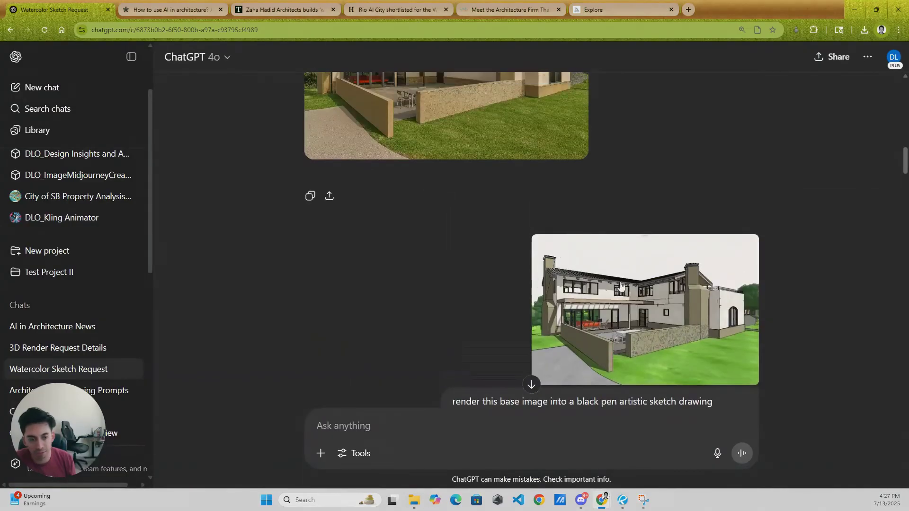
scroll(618, 280, "down", 8)
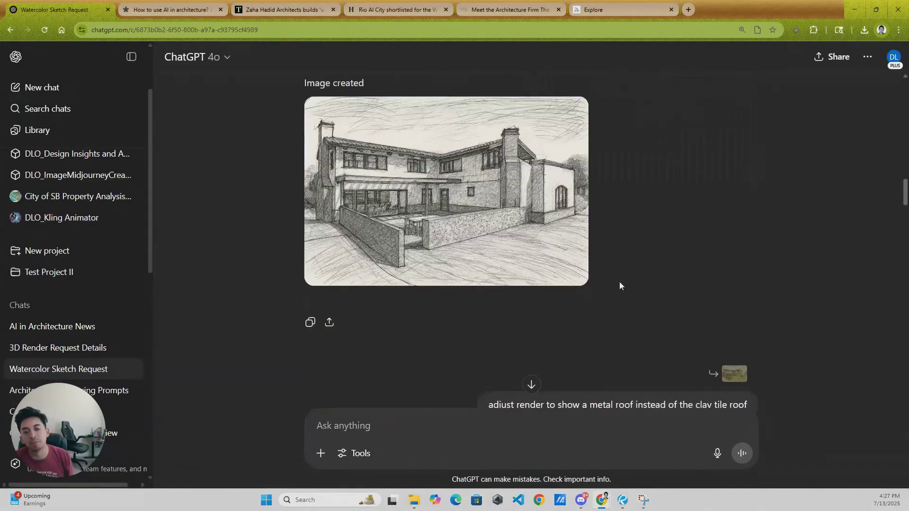
scroll(625, 285, "down", 1)
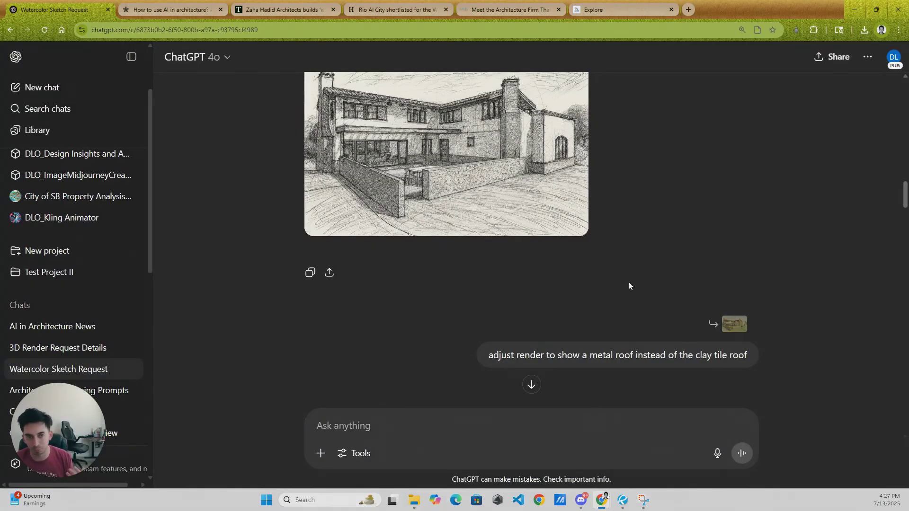
scroll(631, 203, "down", 10)
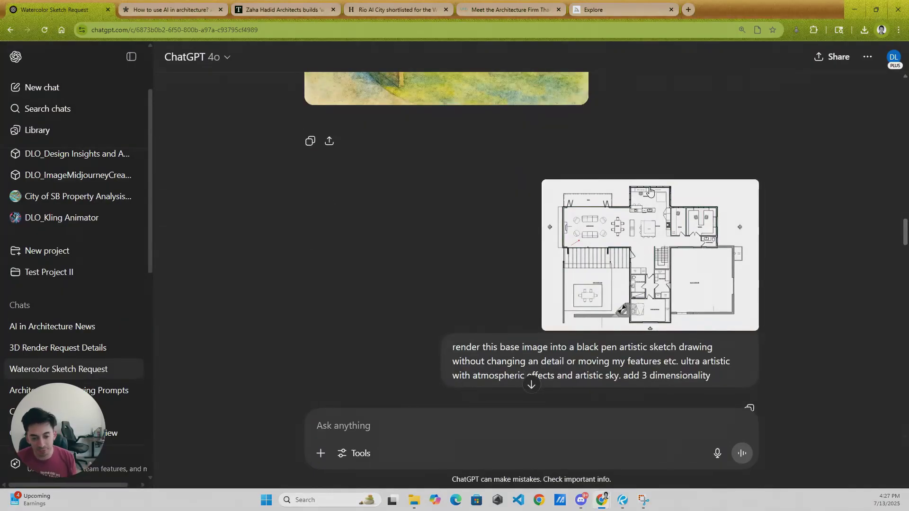
scroll(694, 166, "down", 1)
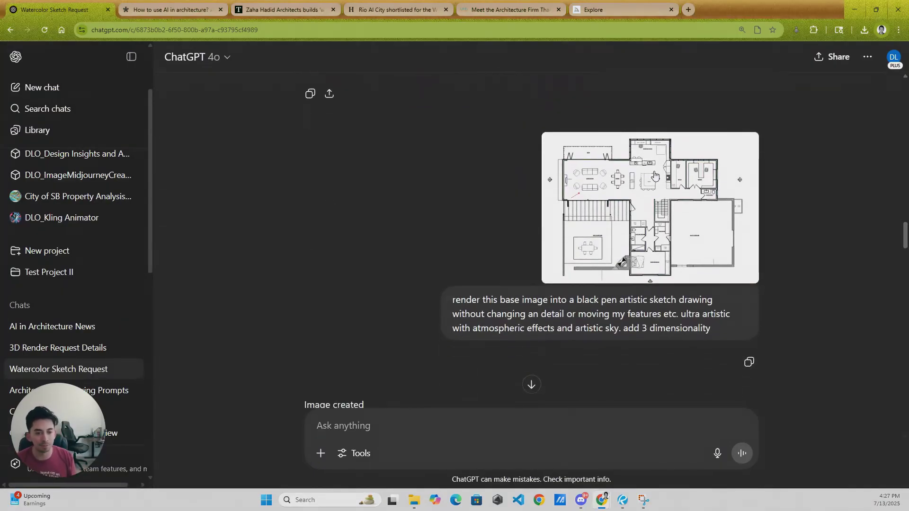
Open the original floor plan full-size, close it, reopen it, then return to the chat
left_click(685, 150)
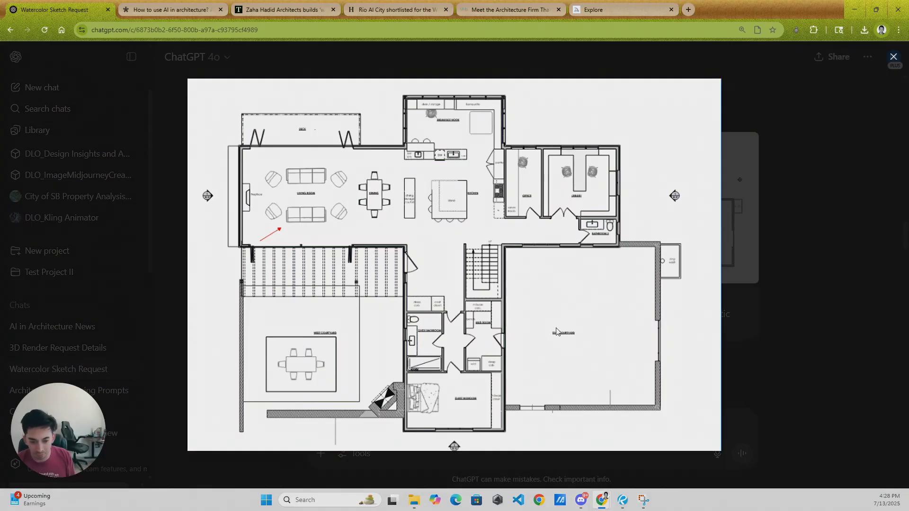
left_click(756, 264)
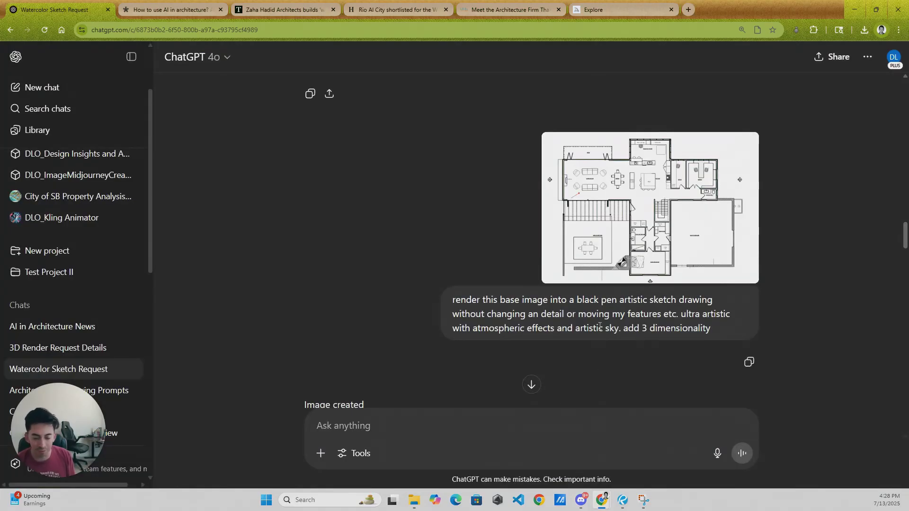
left_click(637, 237)
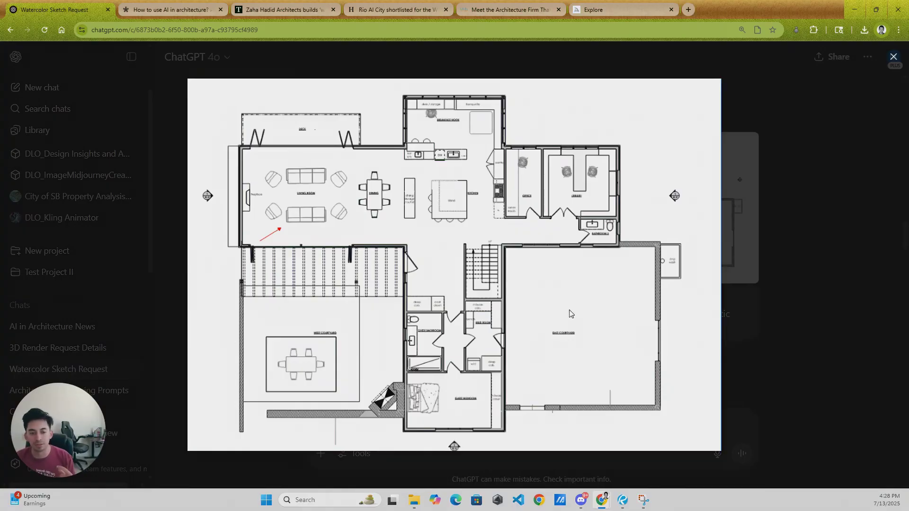
key("Escape")
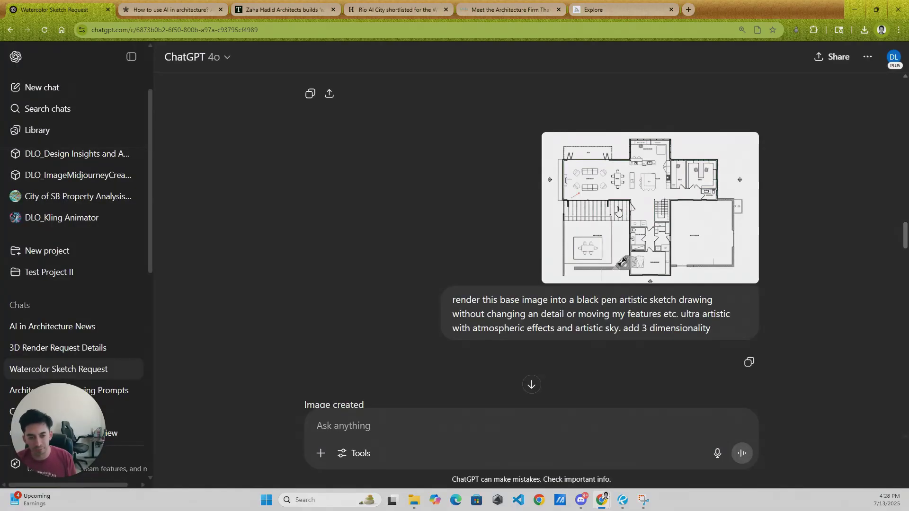
Select the whole black pen sketch prompt text
scroll(630, 241, "down", 2)
scroll(625, 144, "down", 4)
scroll(534, 177, "up", 3)
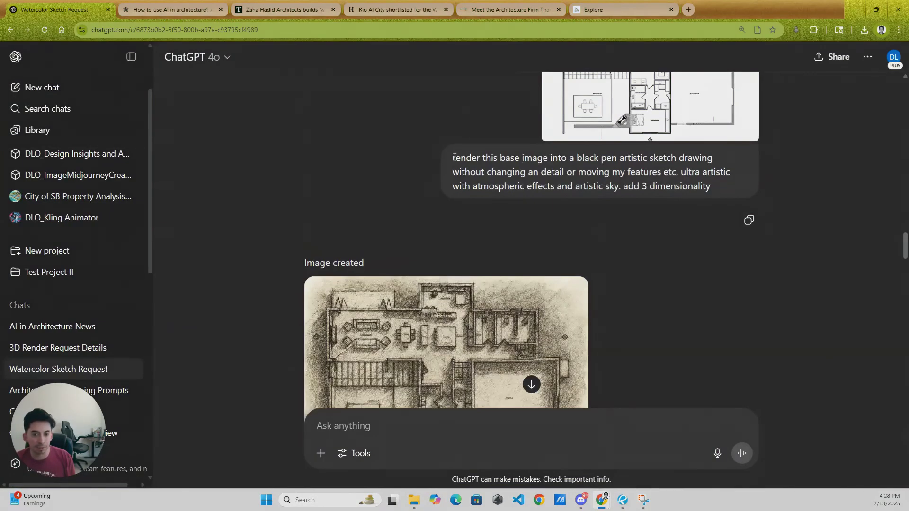
left_click_drag(453, 159, 730, 184)
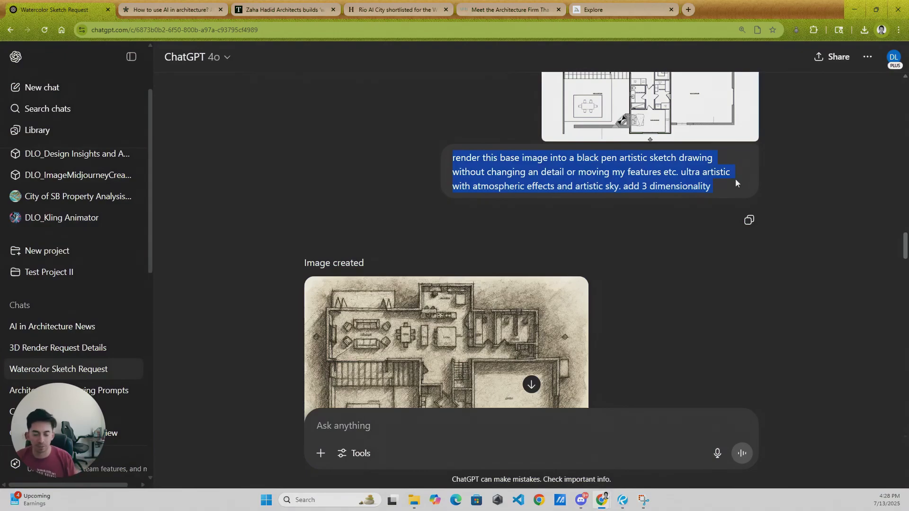
scroll(734, 178, "down", 4)
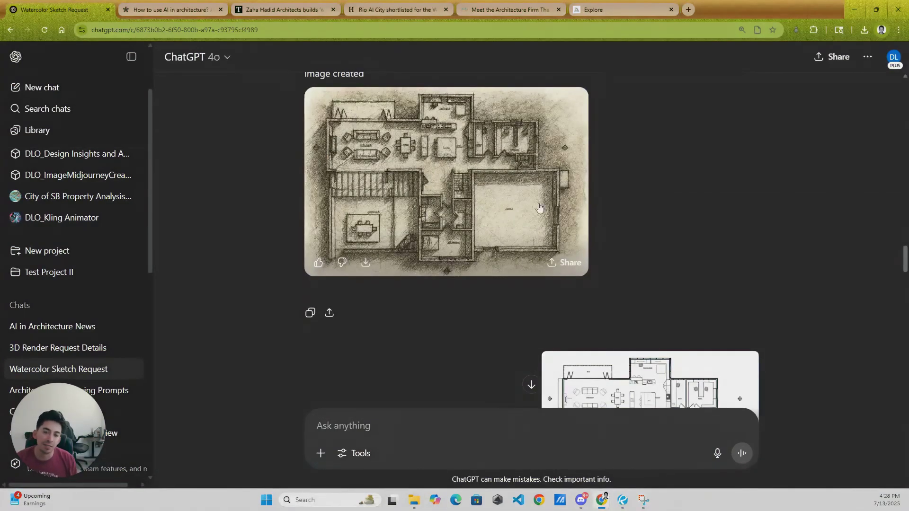
Open the generated sketch in the image editor, leave it, and reselect the prompt text
left_click(423, 219)
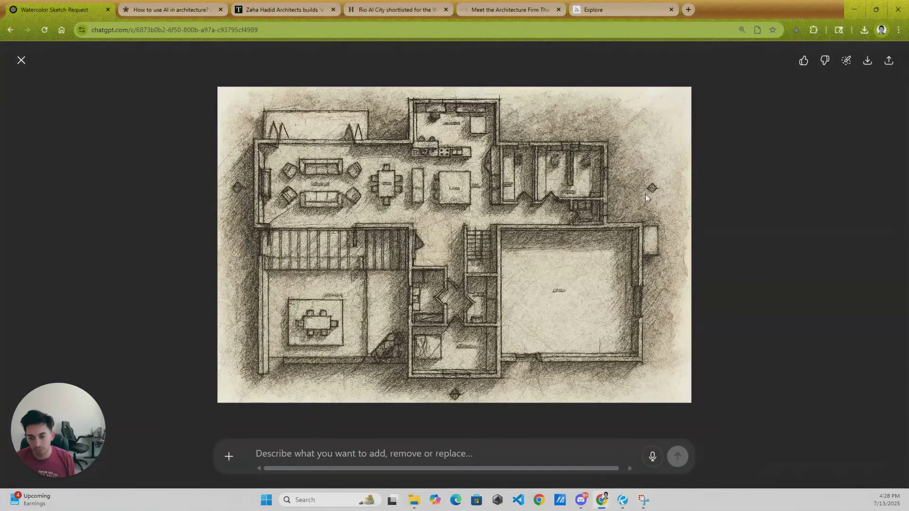
left_click(407, 452)
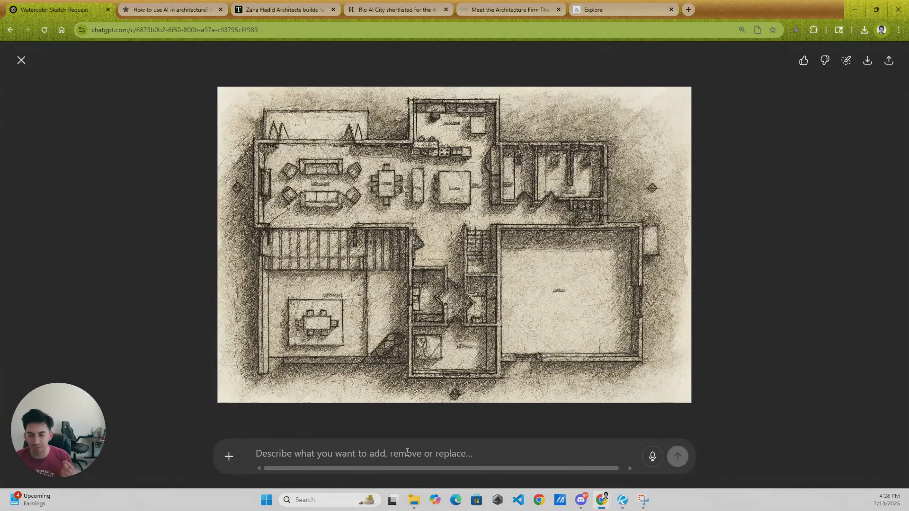
key("Escape")
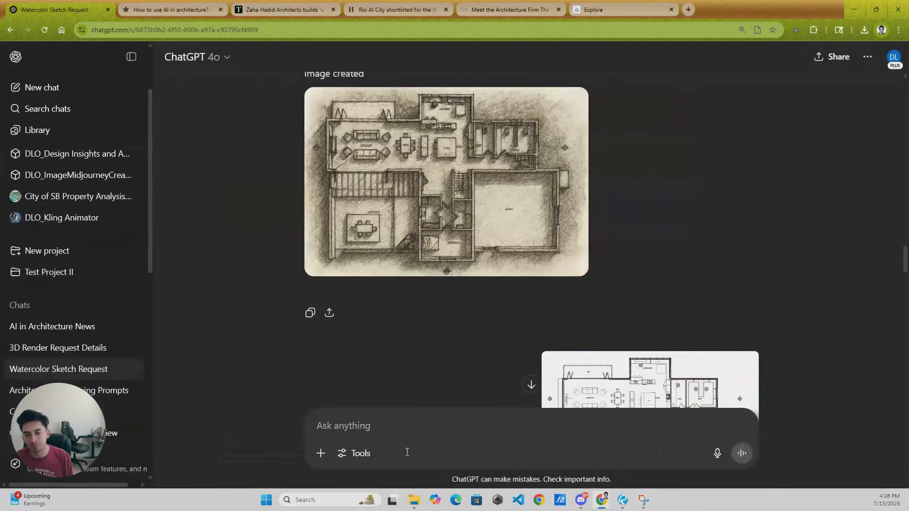
scroll(433, 321, "up", 5)
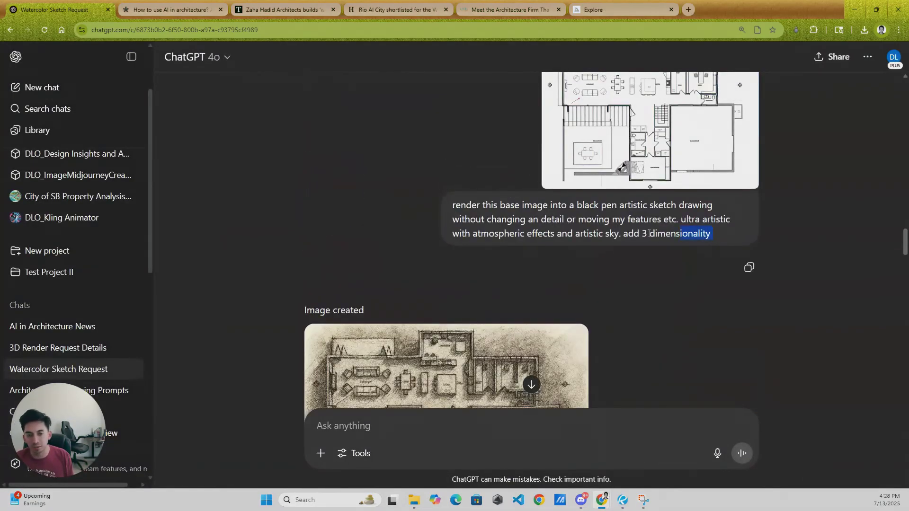
left_click_drag(600, 231, 453, 207)
scroll(531, 241, "down", 2)
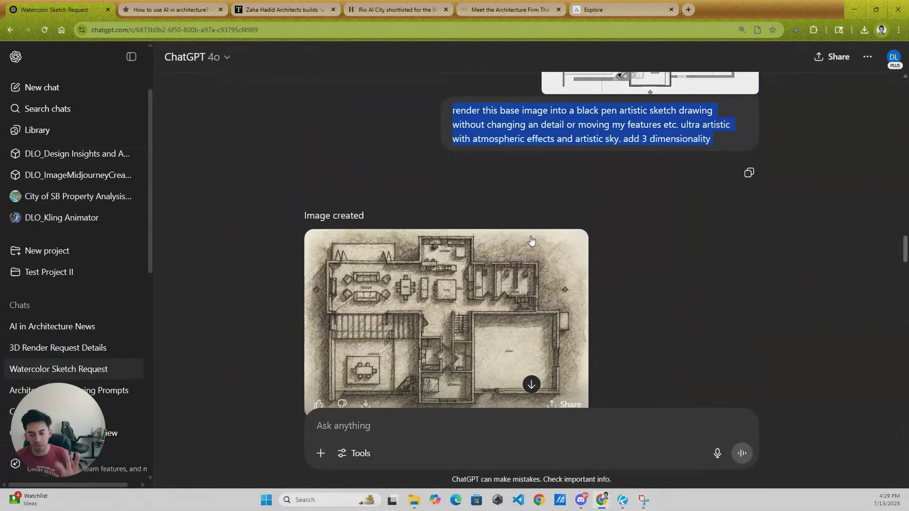
Start an 'adjust' edit on the sketch, discard it, then view the sketch full-size and close it
left_click(540, 264)
type("adjust")
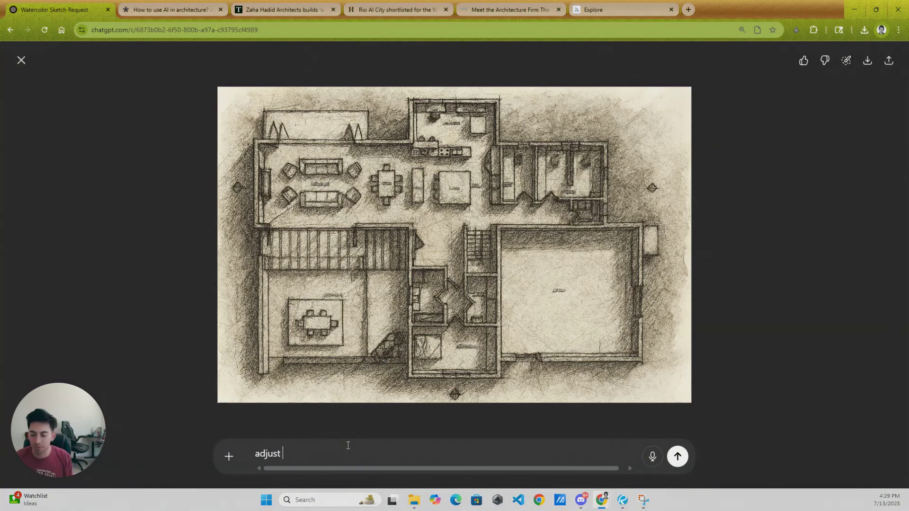
key("Escape")
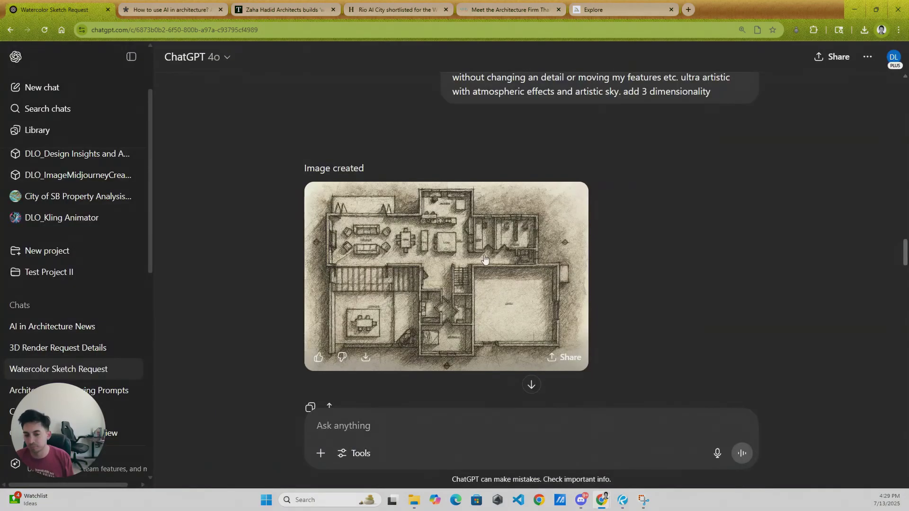
scroll(585, 213, "up", 1)
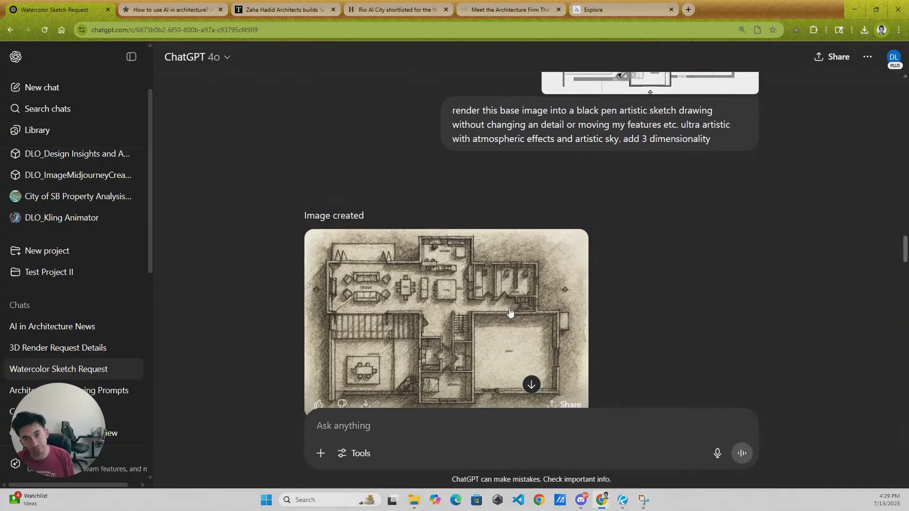
scroll(510, 312, "down", 2)
left_click(406, 243)
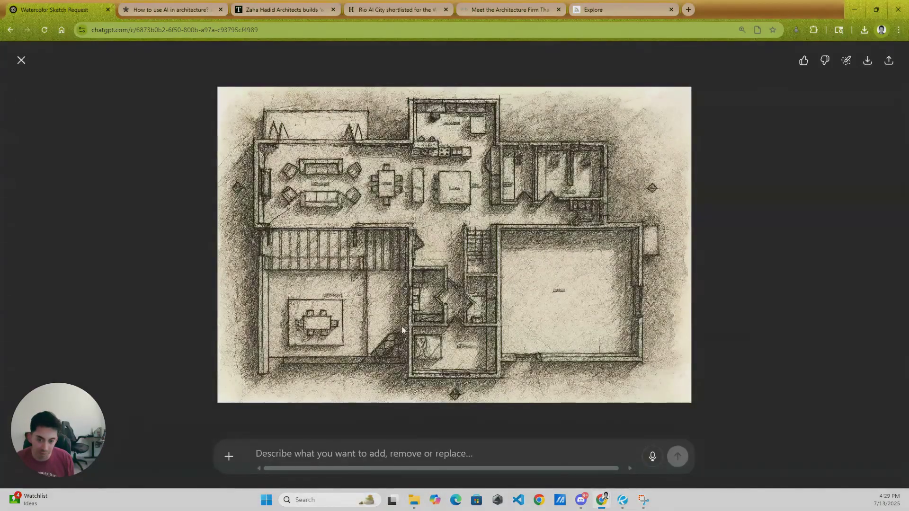
key("Escape")
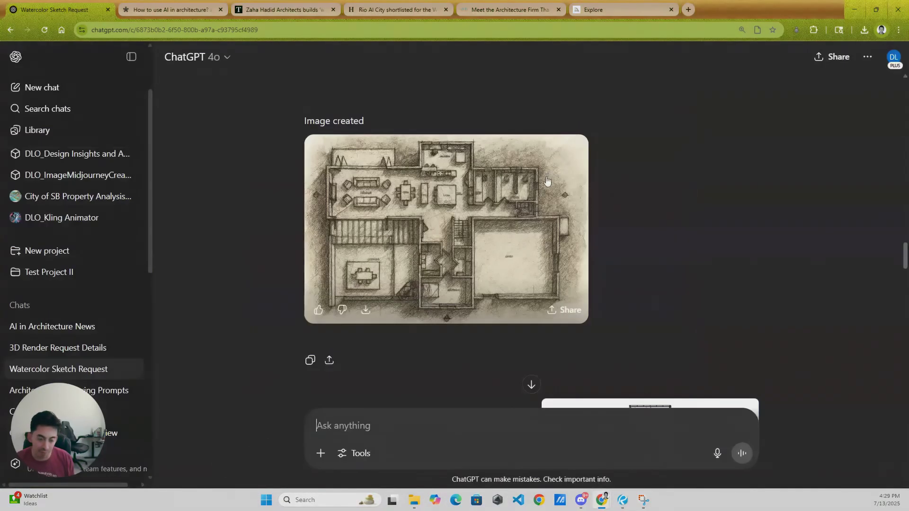
scroll(544, 182, "up", 5)
scroll(496, 226, "down", 2)
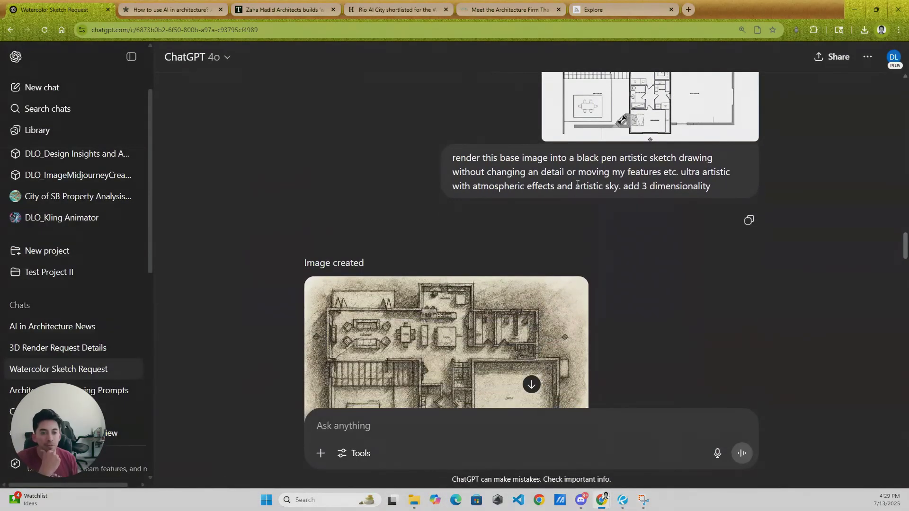
Highlight the 'black pen sketch', 'add 3 dimensionality' and 'atmospheric effects' phrases in the prompt
left_click_drag(583, 159, 651, 163)
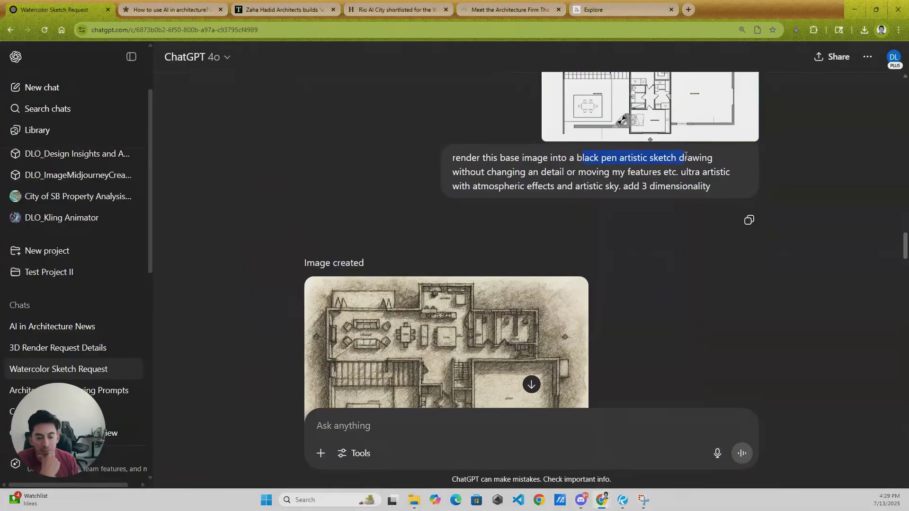
left_click_drag(686, 155, 737, 172)
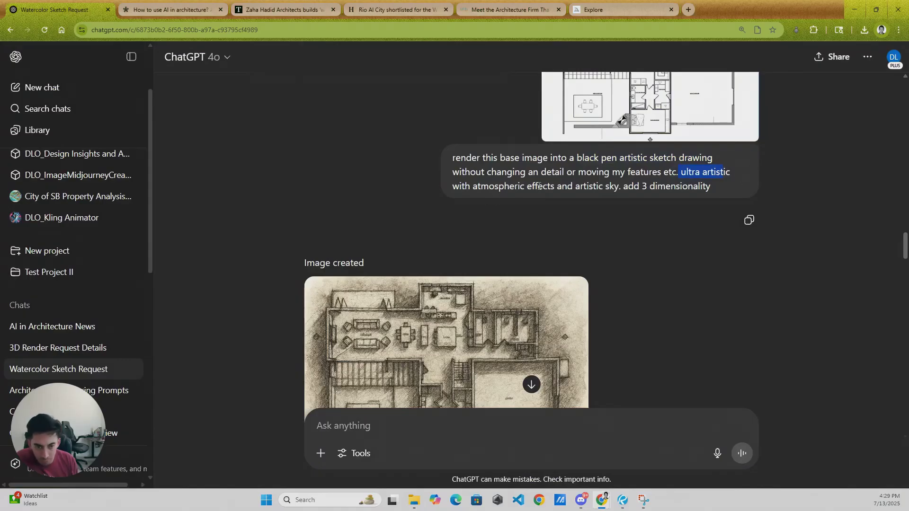
left_click_drag(622, 186, 713, 191)
mouse_move(473, 187)
left_mouse_down()
mouse_move(569, 182)
mouse_move(513, 188)
left_mouse_up()
scroll(513, 188, "down", 2)
left_click(521, 213)
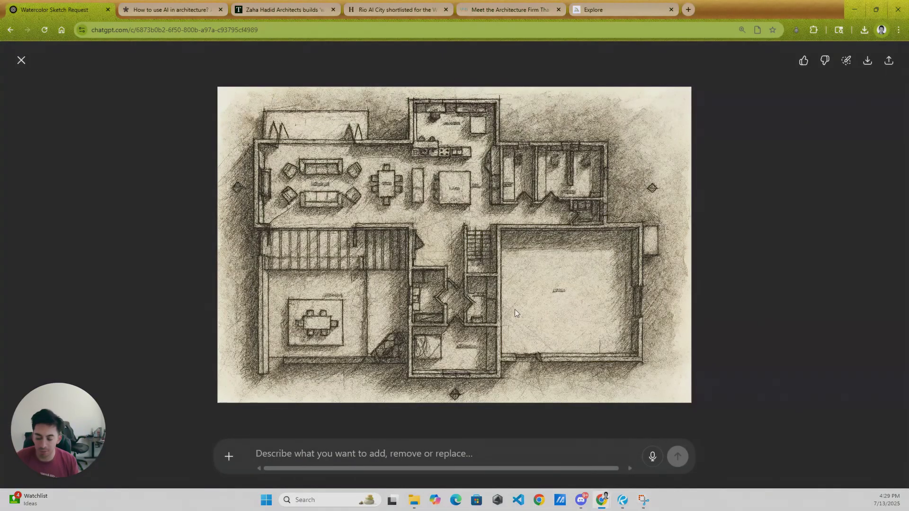
key("Escape")
scroll(590, 265, "up", 8)
scroll(633, 246, "down", 4)
left_click(634, 164)
key("Escape")
scroll(458, 213, "down", 5)
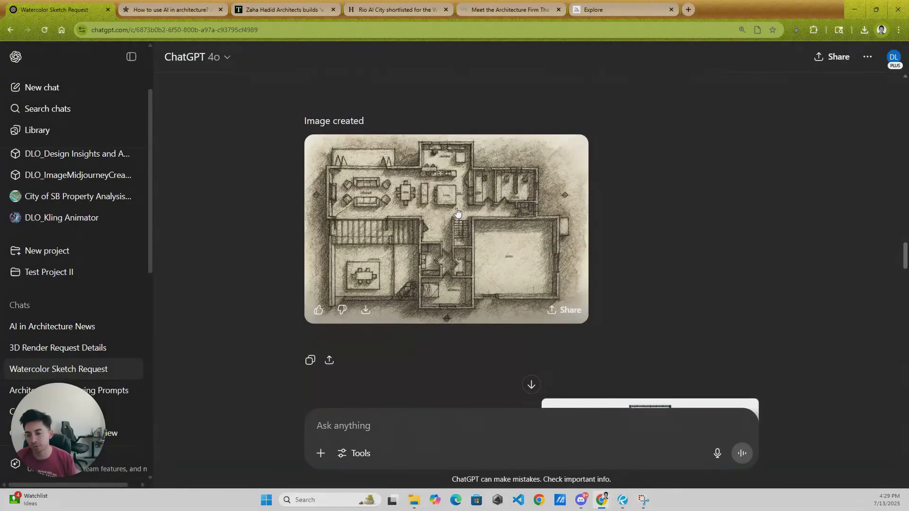
left_click(457, 213)
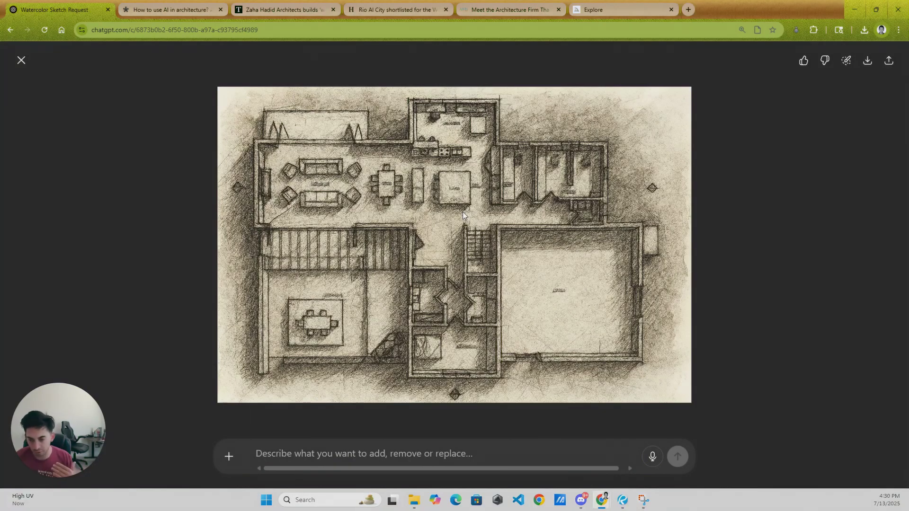
key("Escape")
scroll(460, 190, "down", 3)
scroll(454, 162, "down", 1)
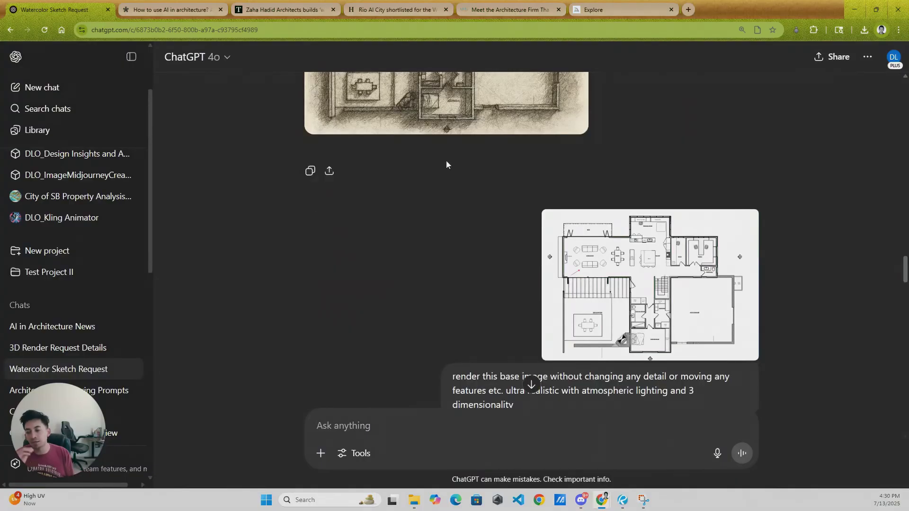
scroll(521, 162, "down", 1)
scroll(574, 164, "down", 10)
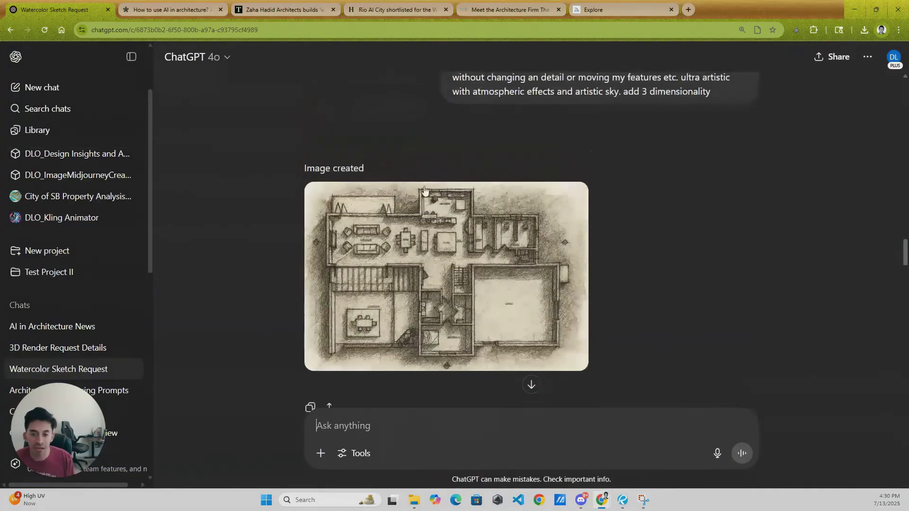
scroll(422, 224, "up", 3)
scroll(584, 176, "down", 1)
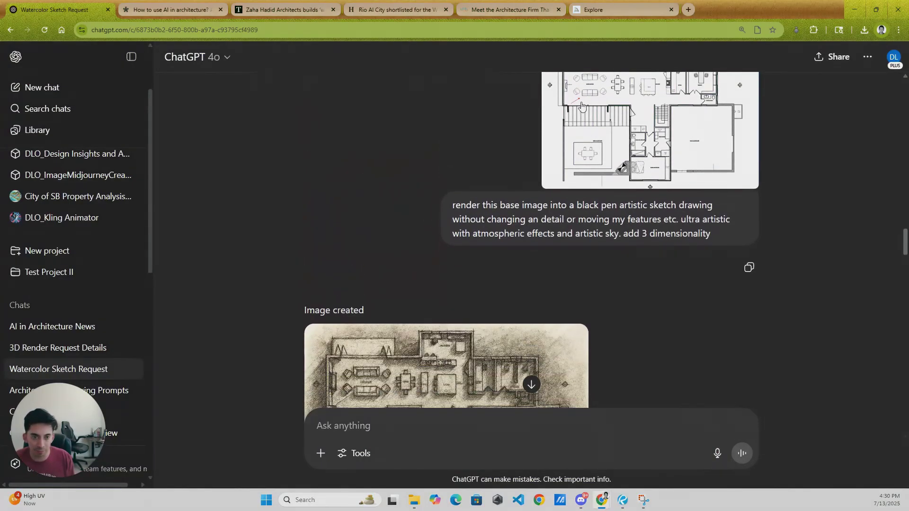
scroll(303, 353, "down", 1)
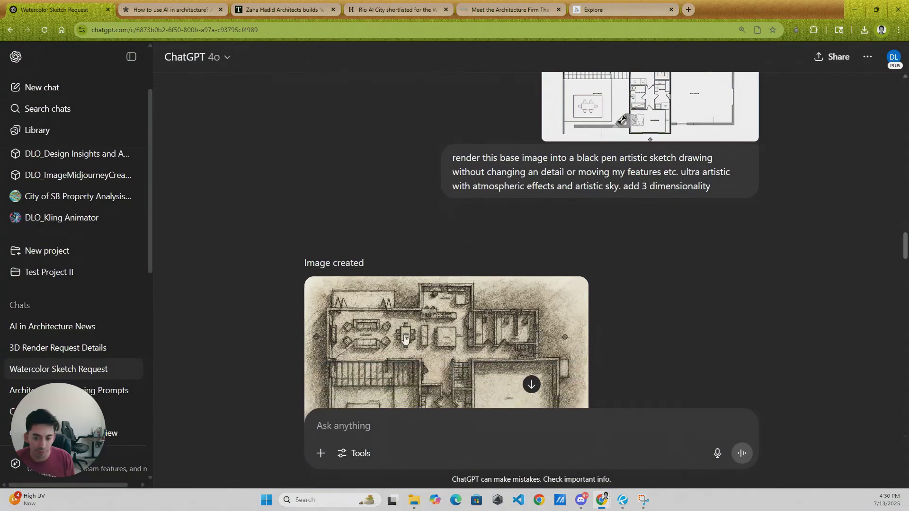
scroll(447, 315, "up", 3)
scroll(604, 192, "down", 3)
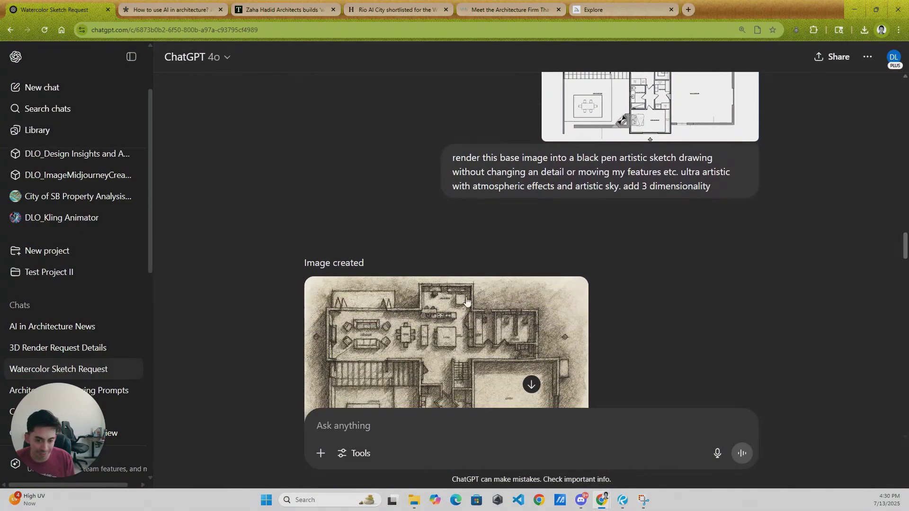
Scroll down past the sketch to inspect the ultra-realistic render with atmospheric lighting
scroll(467, 303, "down", 2)
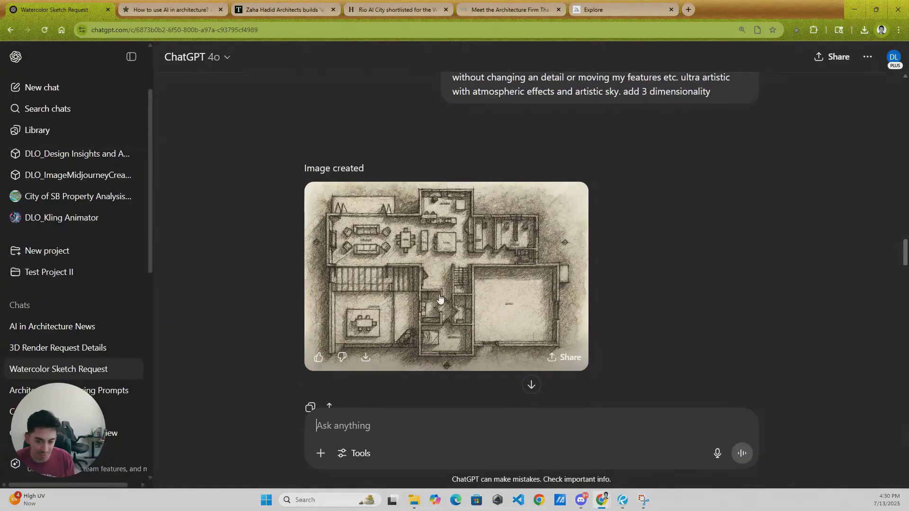
scroll(388, 267, "down", 6)
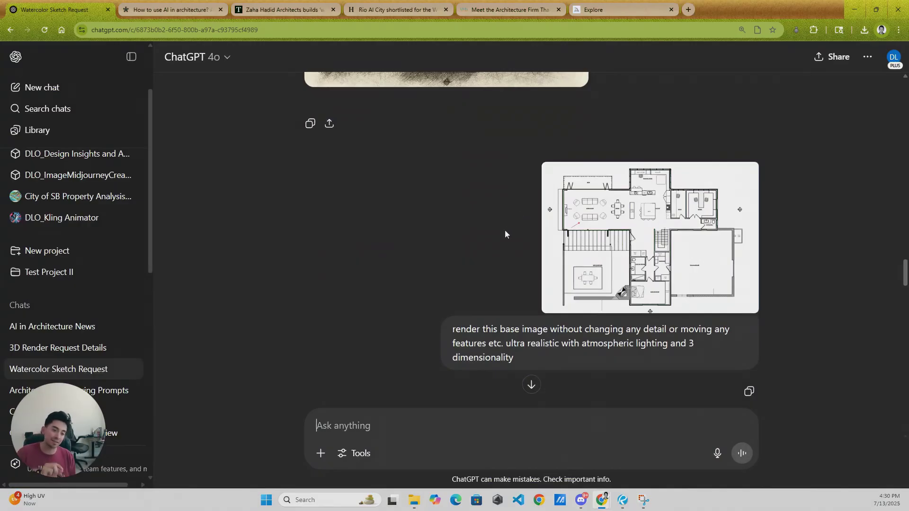
scroll(531, 194, "down", 3)
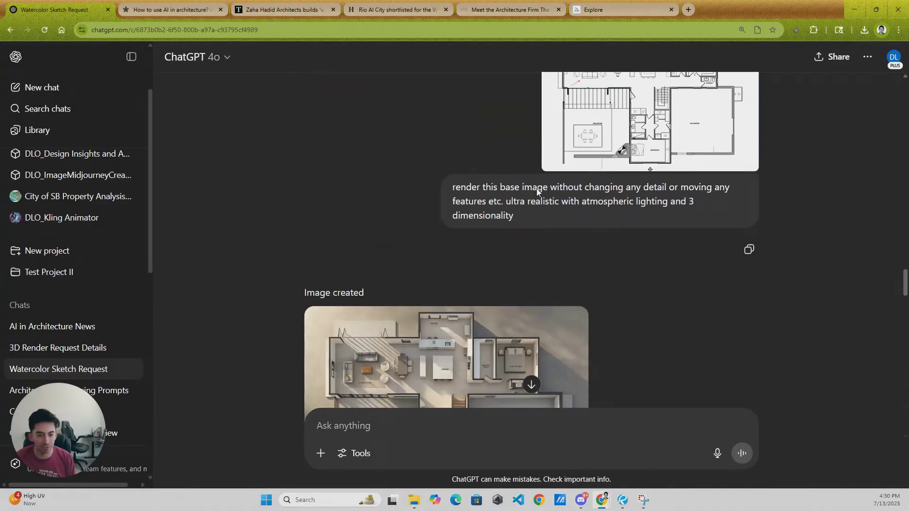
scroll(665, 169, "up", 1)
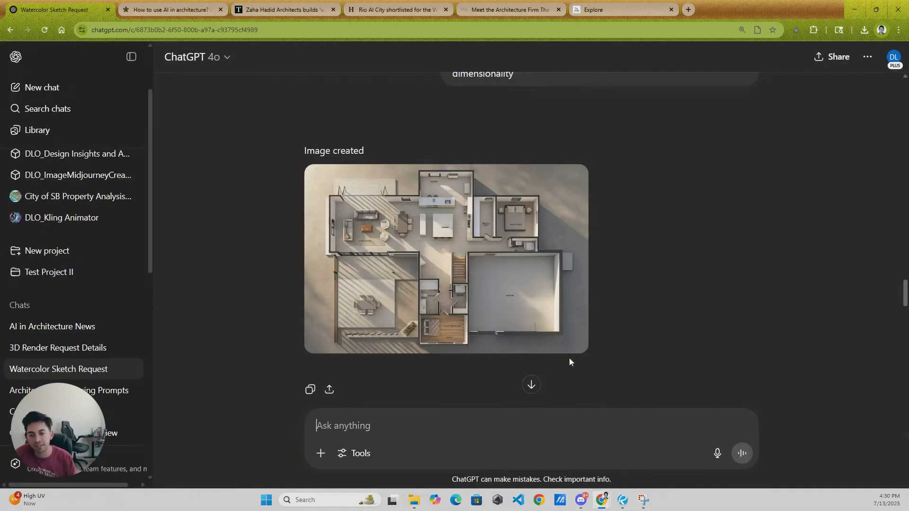
mouse_move(447, 329)
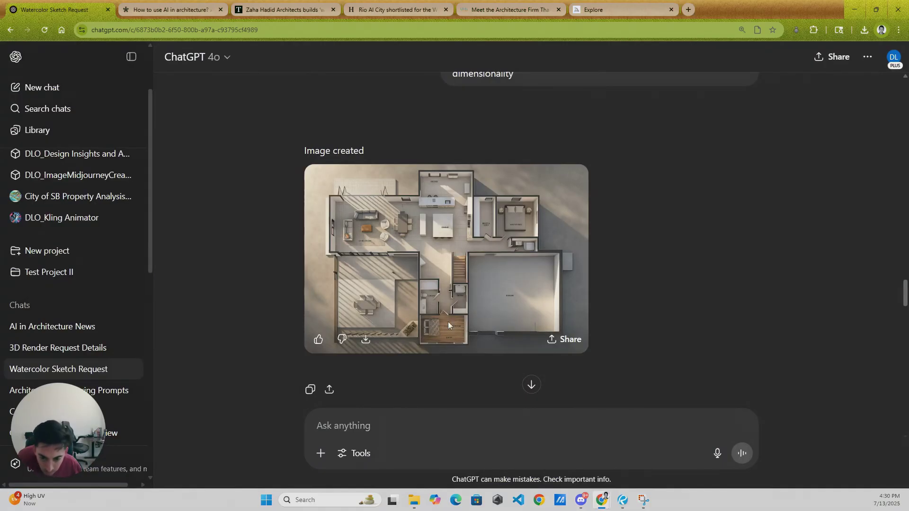
scroll(513, 266, "up", 6)
scroll(575, 296, "down", 5)
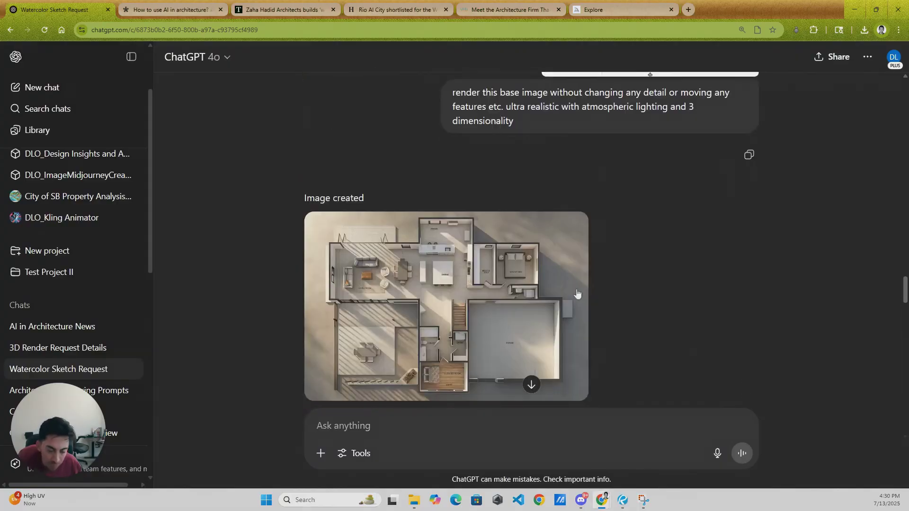
scroll(575, 296, "down", 1)
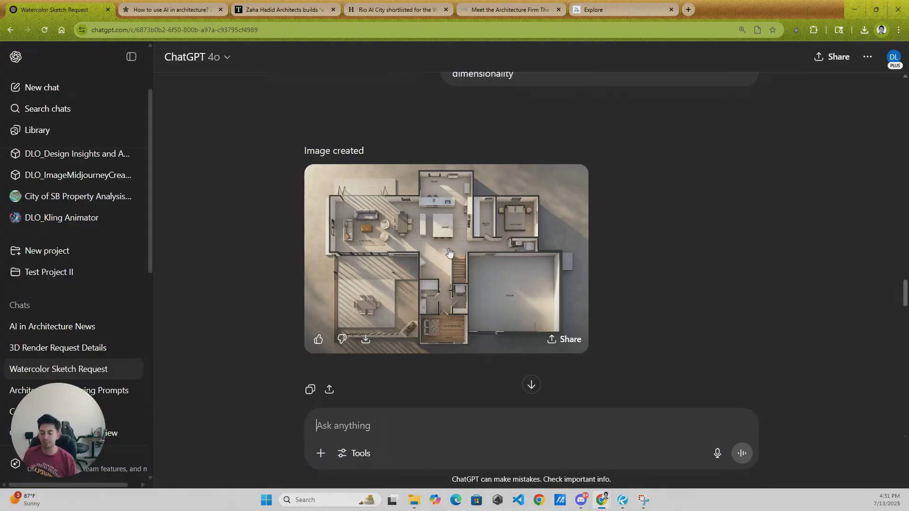
Send the request 'adjust this image so all flooring is indicat…' for the realistic render
type("adjust th")
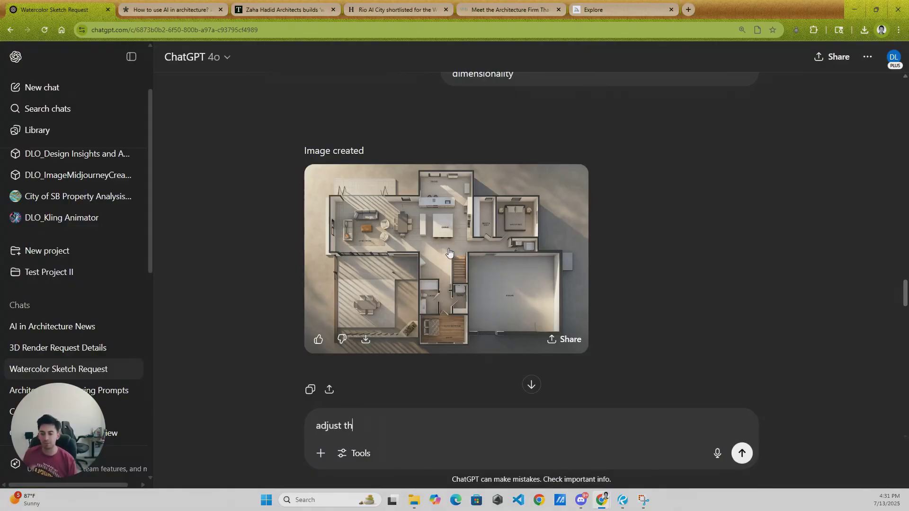
type("is image so all flooring is in")
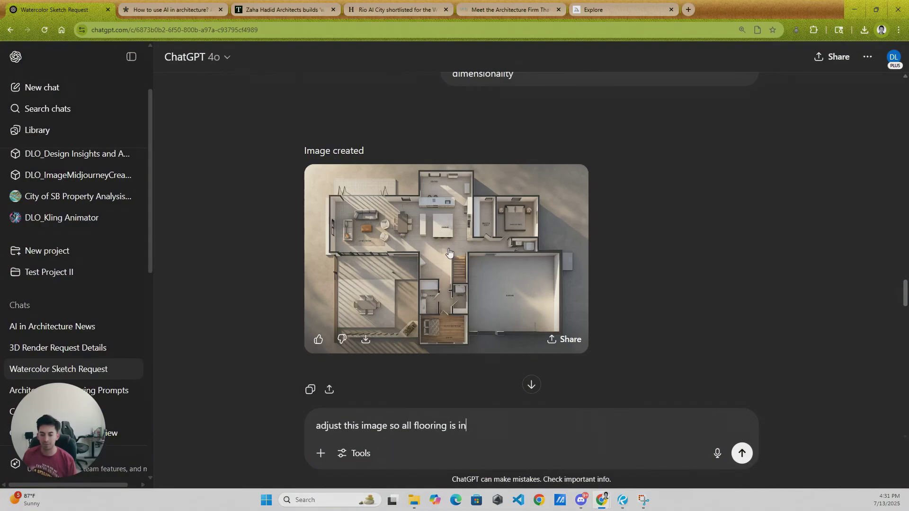
type("dicat")
key("Return")
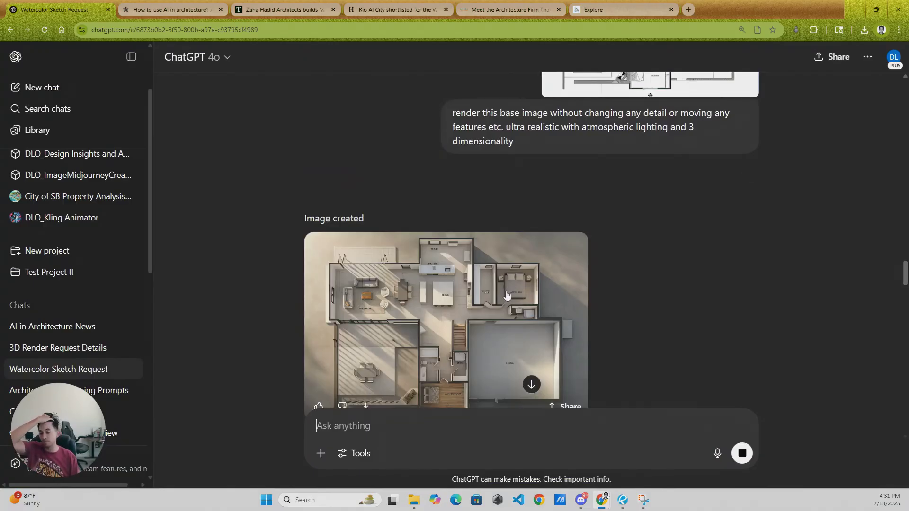
scroll(616, 280, "up", 3)
left_click(631, 192)
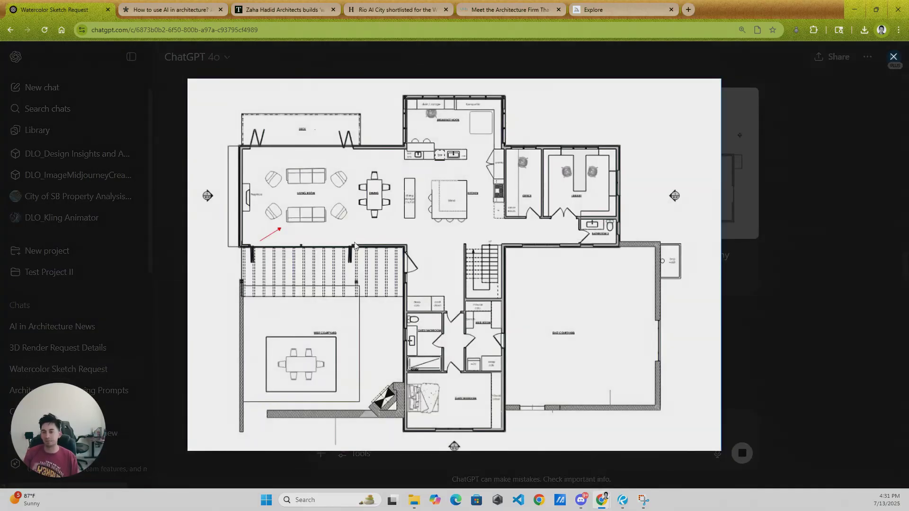
key("Escape")
scroll(474, 236, "down", 3)
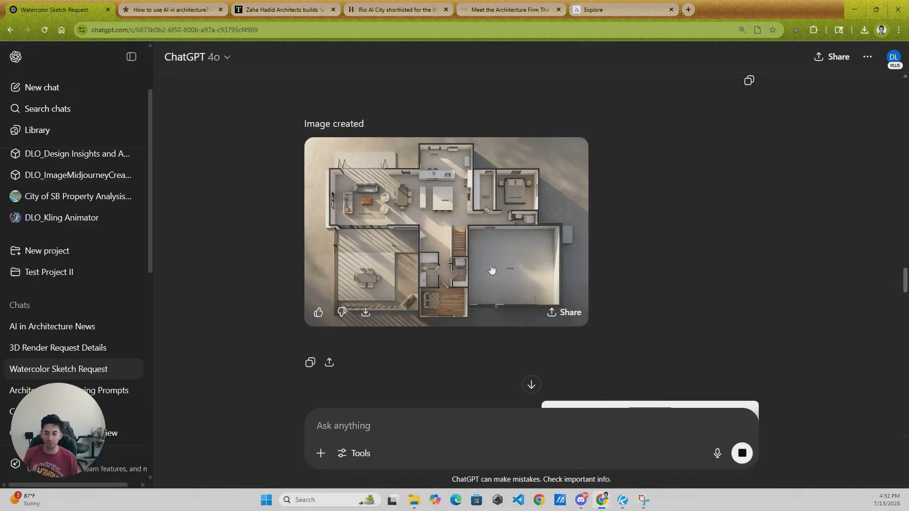
Open the watercolor floor plan full-size, then close the viewer
scroll(503, 270, "down", 1)
scroll(506, 278, "up", 4)
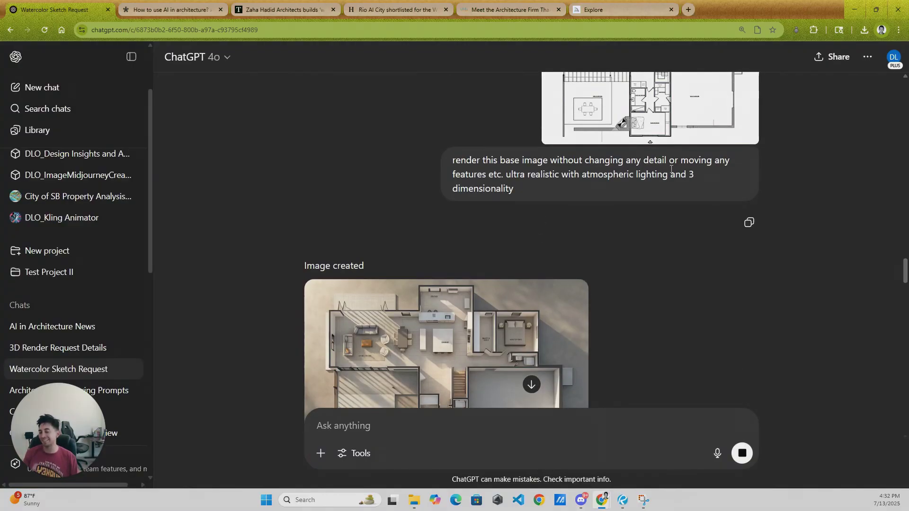
scroll(509, 146, "down", 8)
scroll(506, 157, "down", 5)
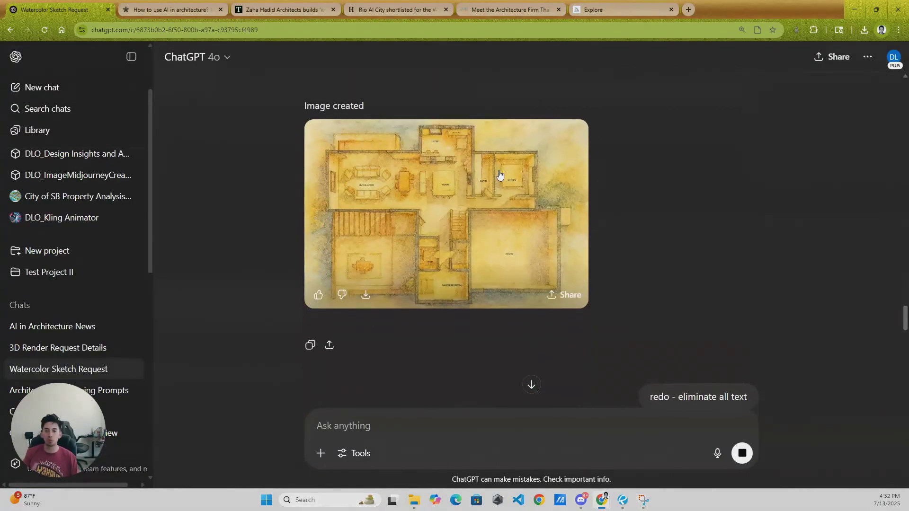
left_click(499, 171)
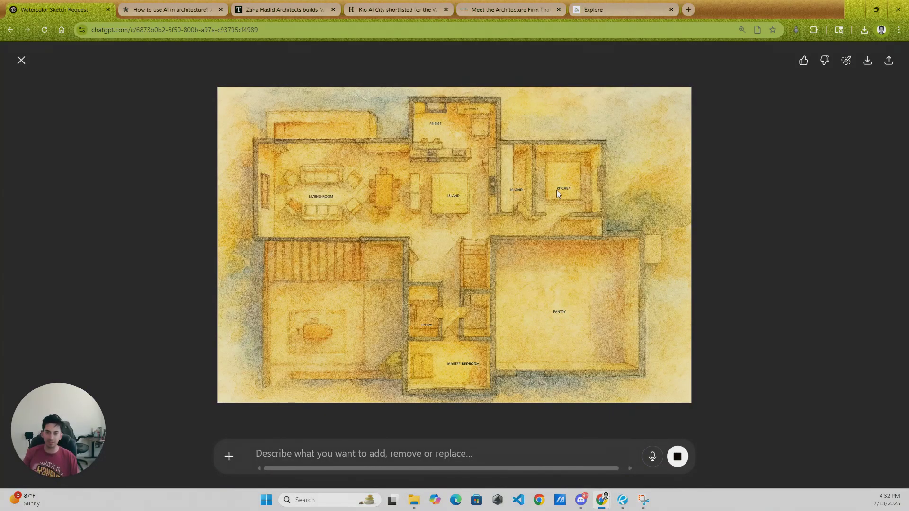
key("Escape")
Scroll down to the image generated for the 'add more detail' request
scroll(393, 231, "down", 4)
scroll(397, 206, "down", 2)
scroll(397, 202, "down", 15)
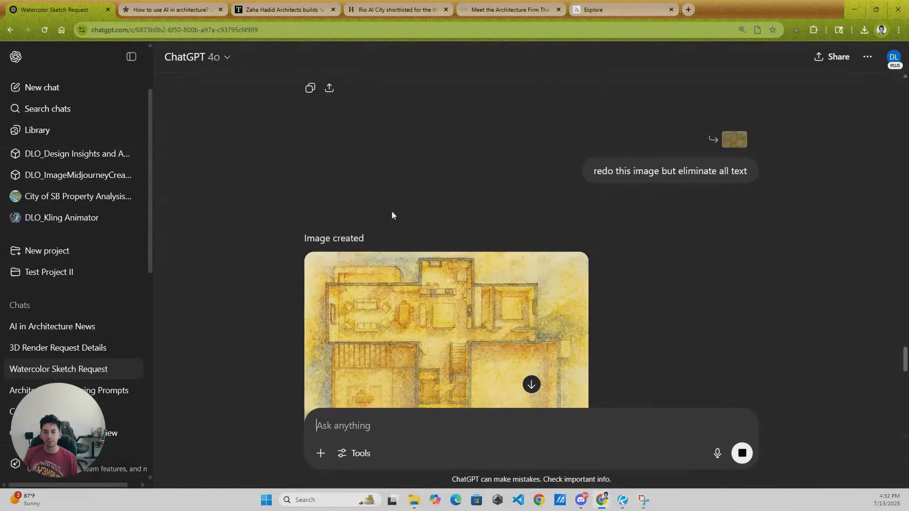
scroll(488, 251, "down", 2)
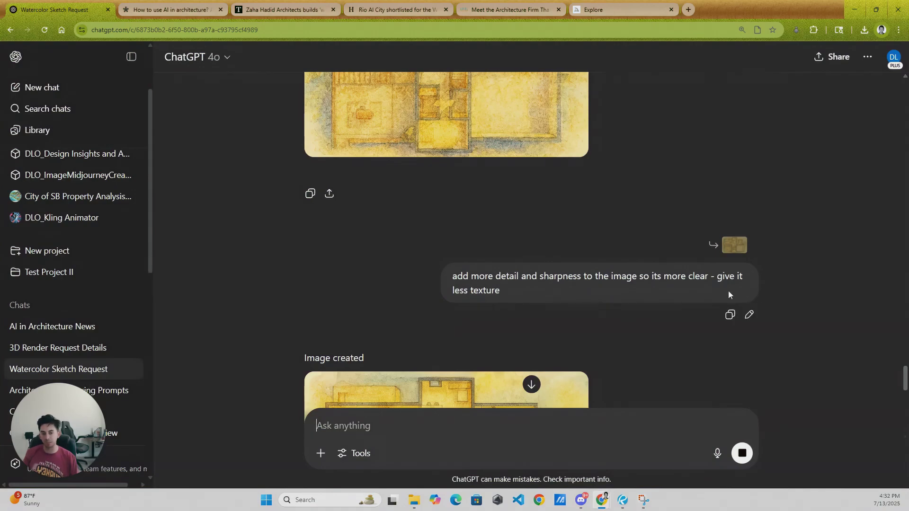
scroll(682, 279, "down", 5)
Glance at the sharper floor plan full-screen, close it, and scroll back through earlier renders
left_click(510, 268)
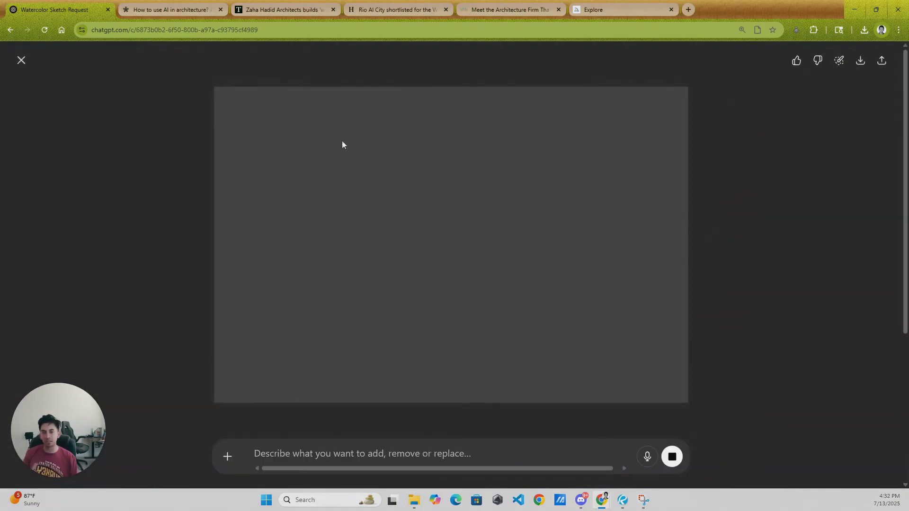
key("Escape")
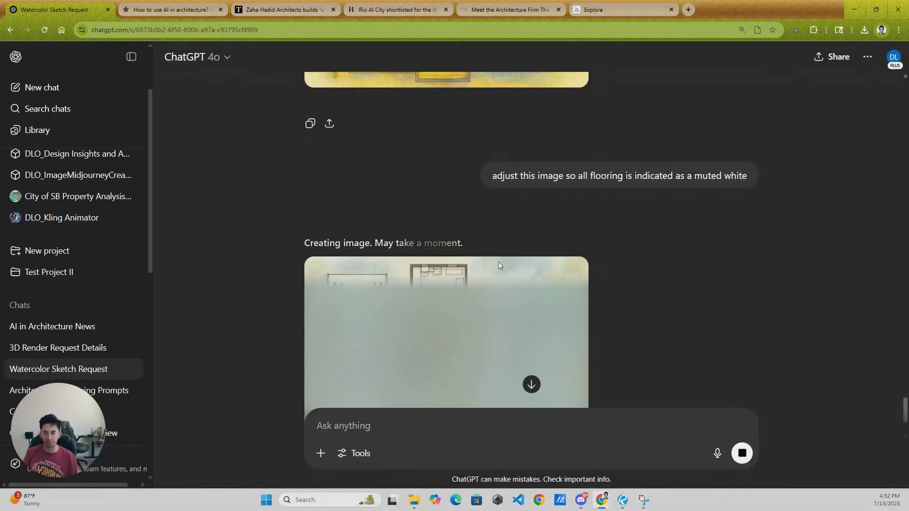
scroll(496, 232, "up", 5)
scroll(497, 186, "up", 4)
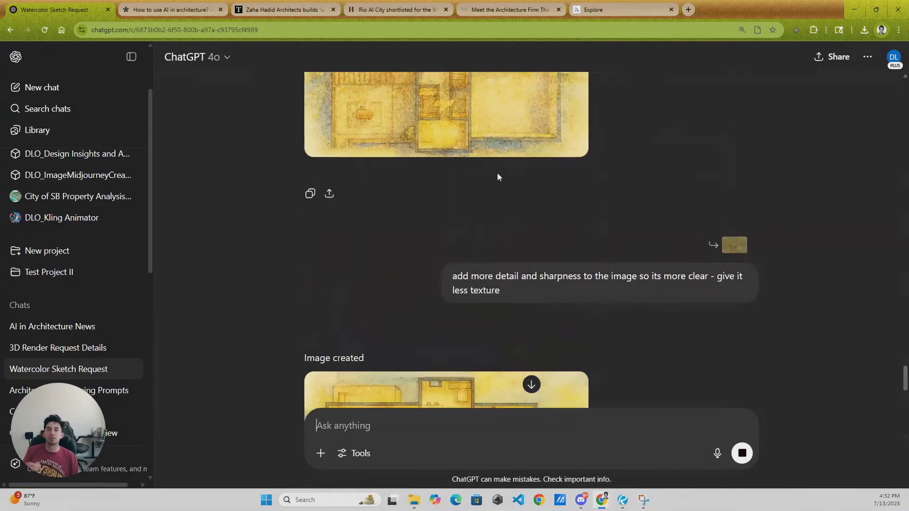
scroll(506, 178, "up", 10)
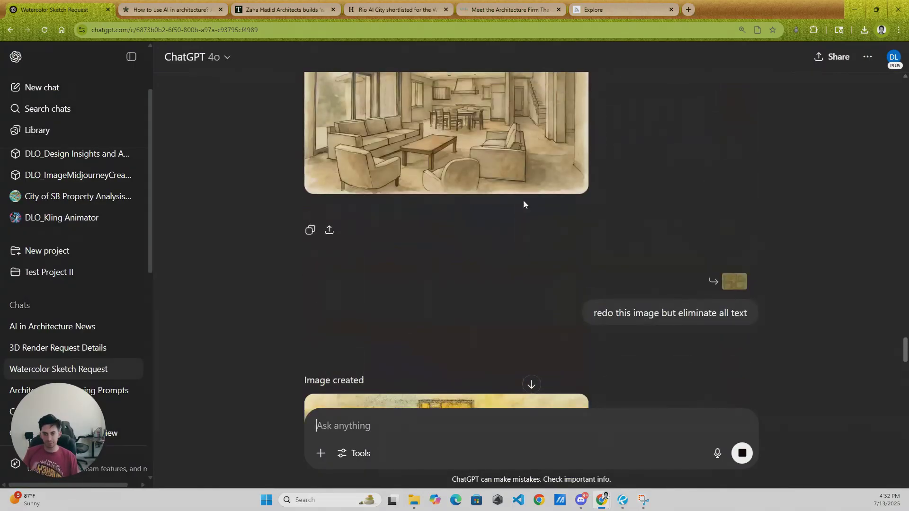
scroll(612, 180, "up", 15)
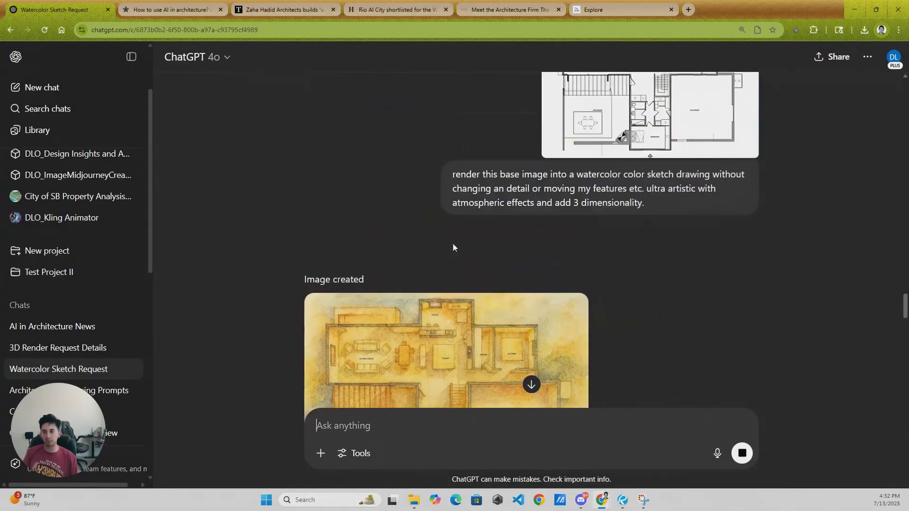
scroll(592, 200, "up", 2)
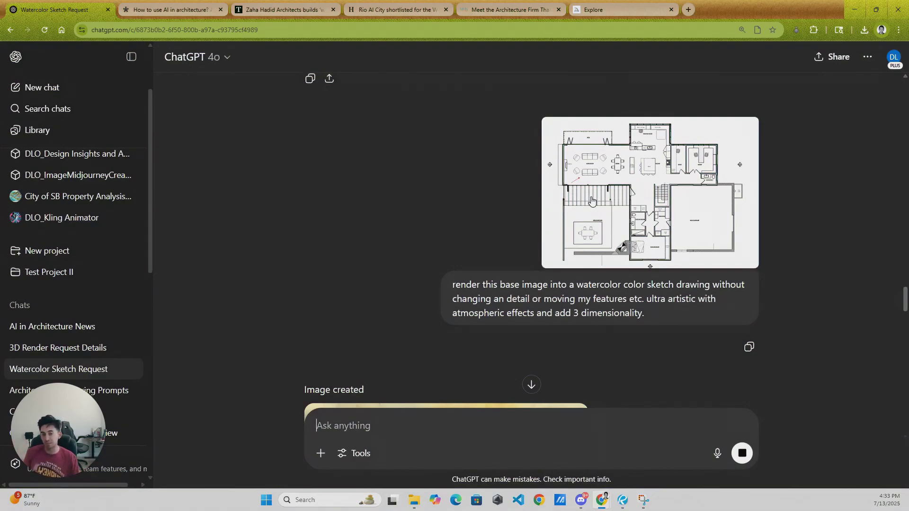
scroll(549, 204, "down", 15)
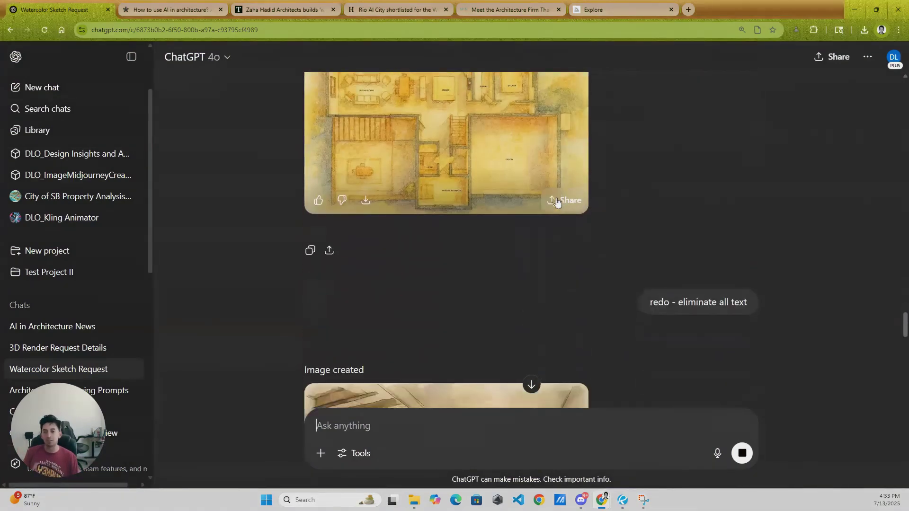
Open the white-flooring floor plan, then the original upload, full-screen to compare them
scroll(479, 234, "up", 10)
scroll(480, 234, "down", 4)
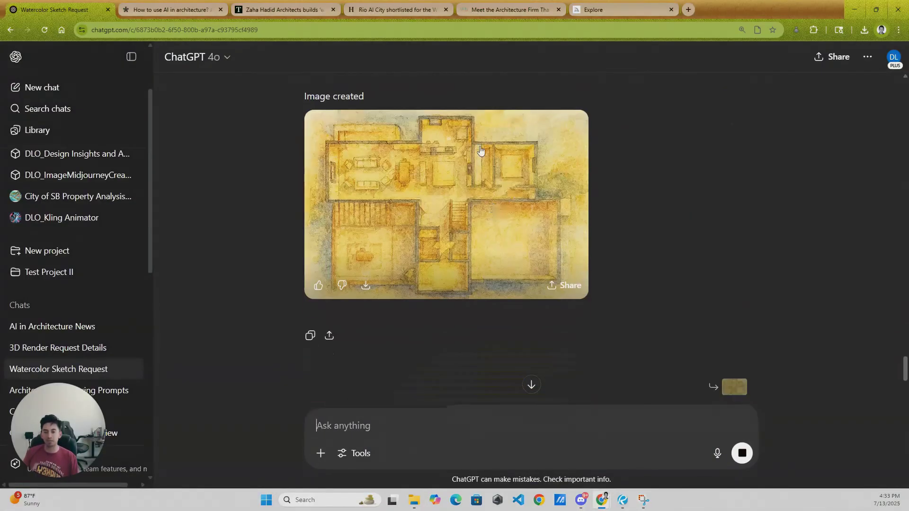
scroll(479, 235, "down", 7)
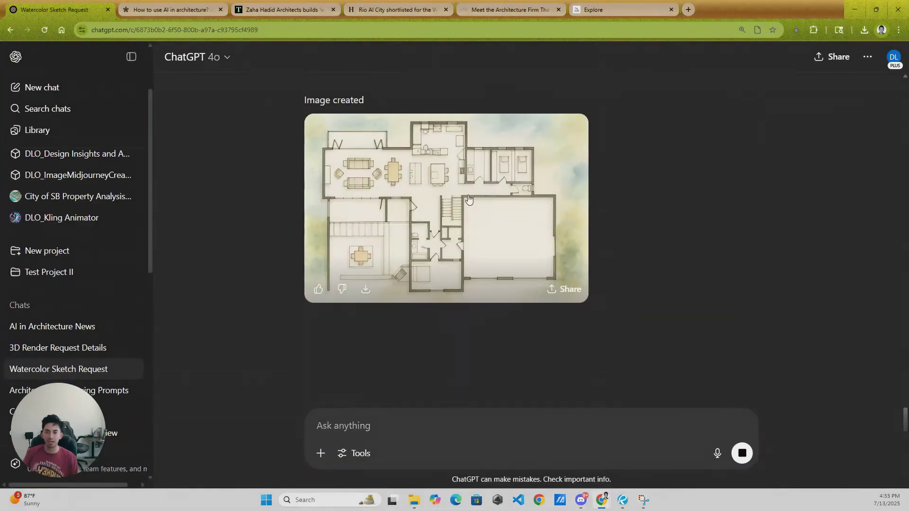
left_click(468, 199)
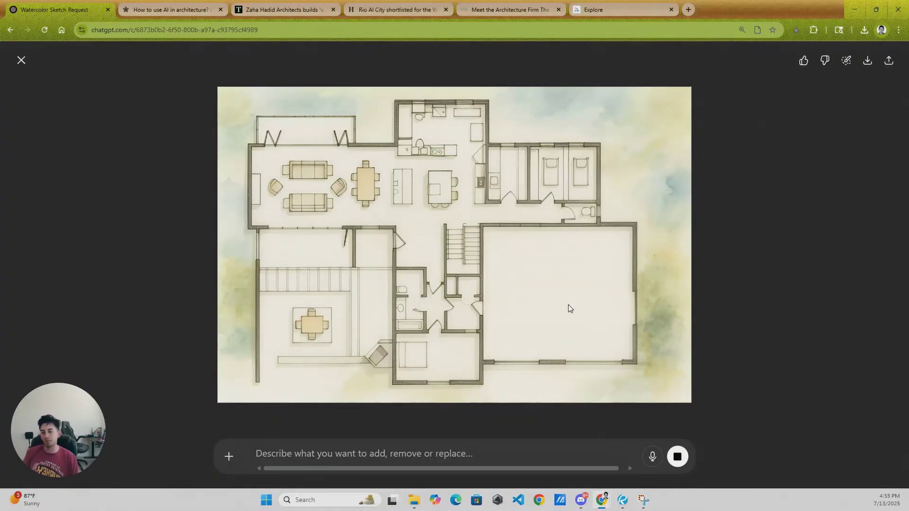
key("Escape")
scroll(459, 229, "down", 10)
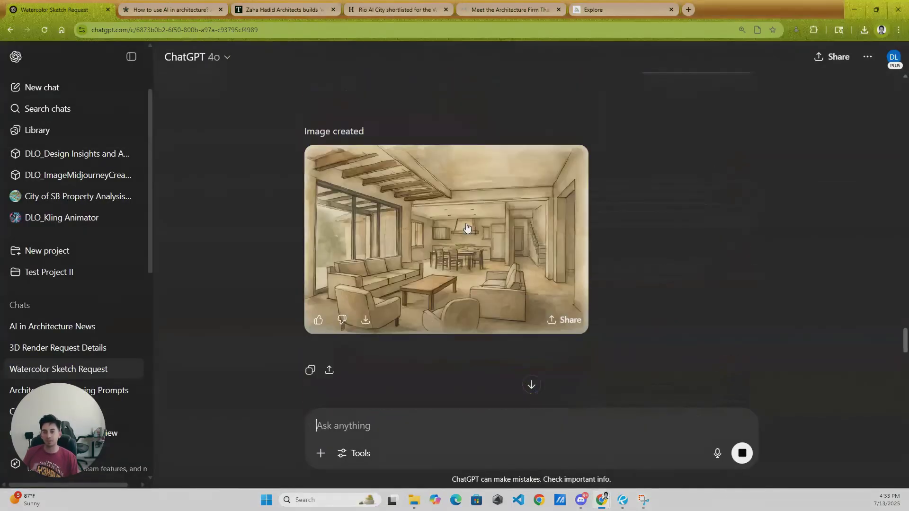
scroll(468, 234, "up", 10)
scroll(660, 254, "down", 5)
left_click(670, 207)
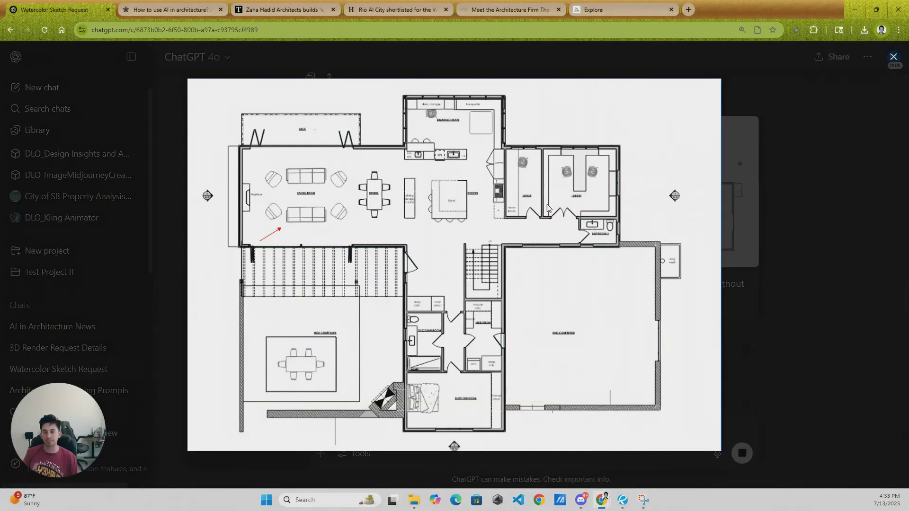
key("Escape")
Compare again, alternating between the white-flooring render and the original plan, then close the viewer
scroll(471, 289, "down", 5)
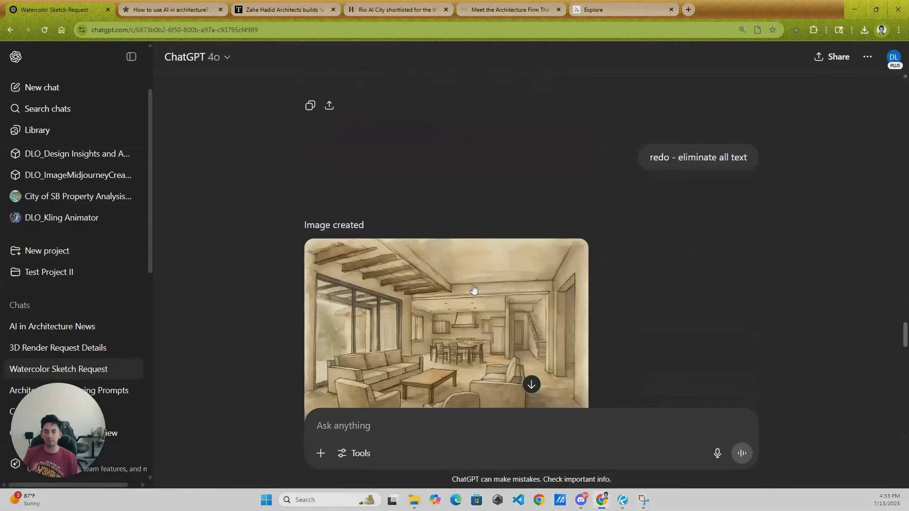
scroll(474, 288, "up", 10)
scroll(474, 288, "down", 6)
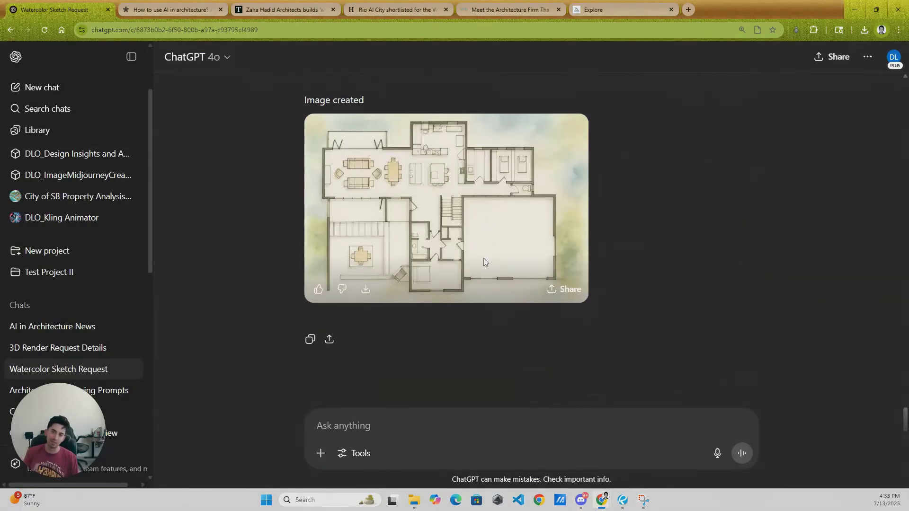
left_click(486, 251)
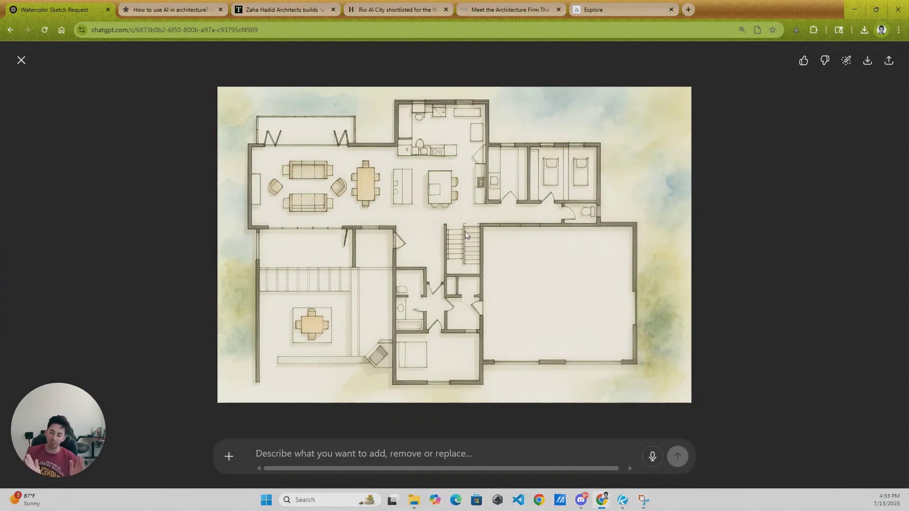
key("Escape")
scroll(616, 220, "down", 3)
left_click(626, 218)
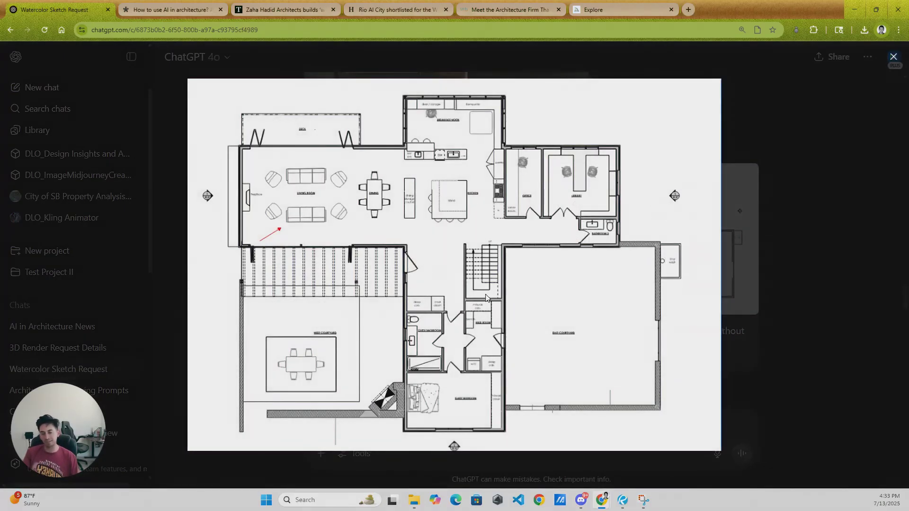
key("Escape")
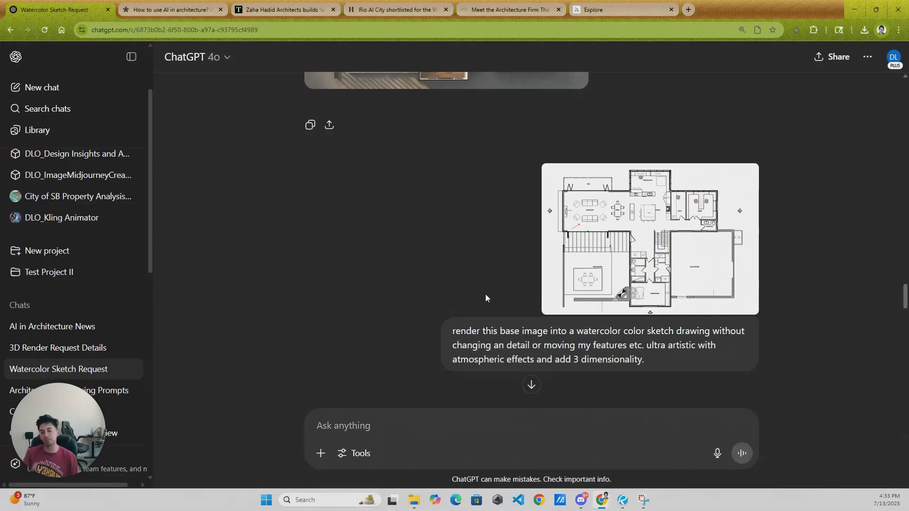
scroll(488, 303, "down", 15)
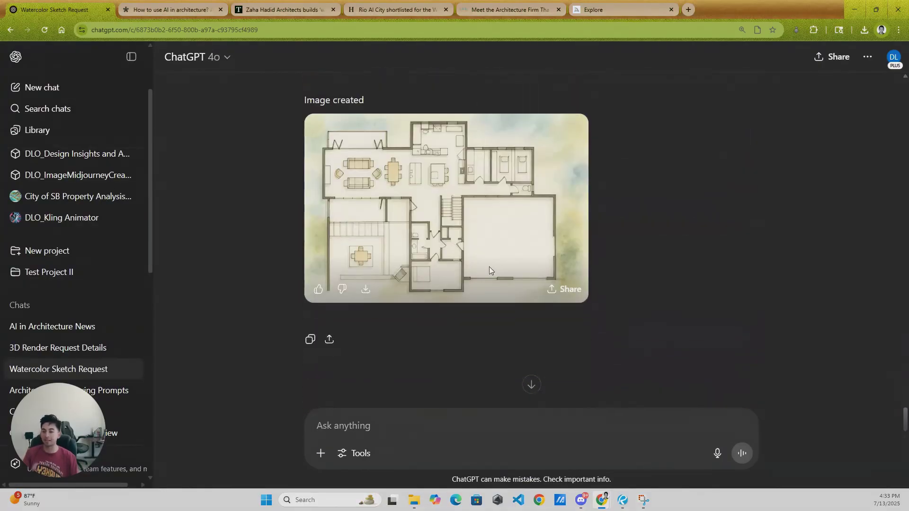
left_click(487, 261)
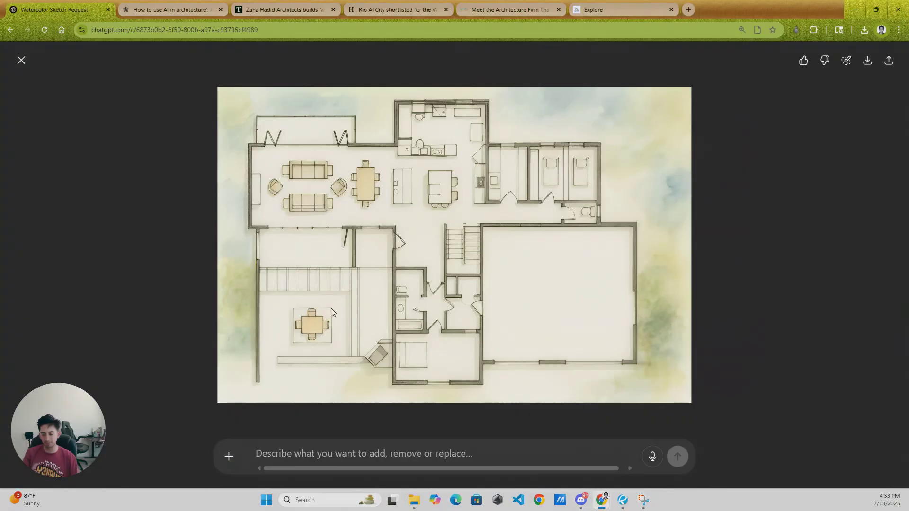
key("Escape")
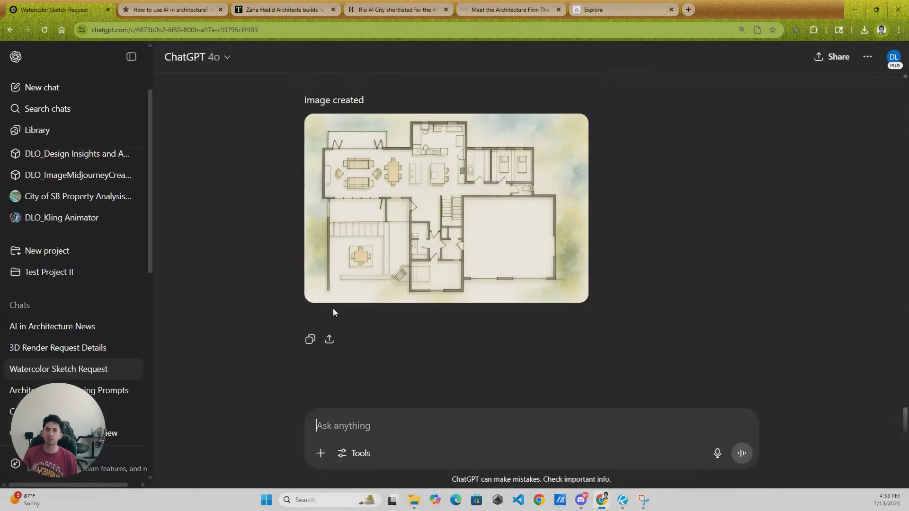
Select the full 'render this base image into a watercolor…' prompt text
scroll(336, 312, "up", 5)
scroll(549, 282, "up", 10)
scroll(549, 251, "up", 10)
left_click_drag(655, 267, 410, 232)
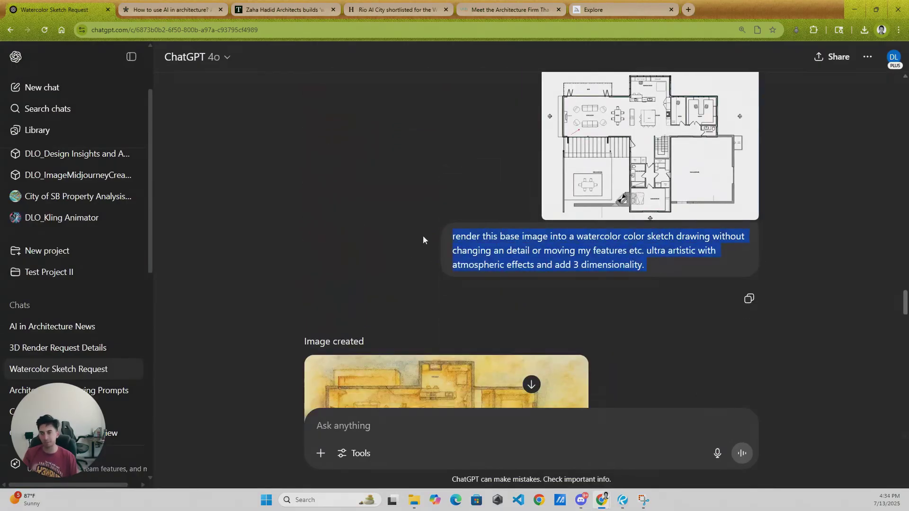